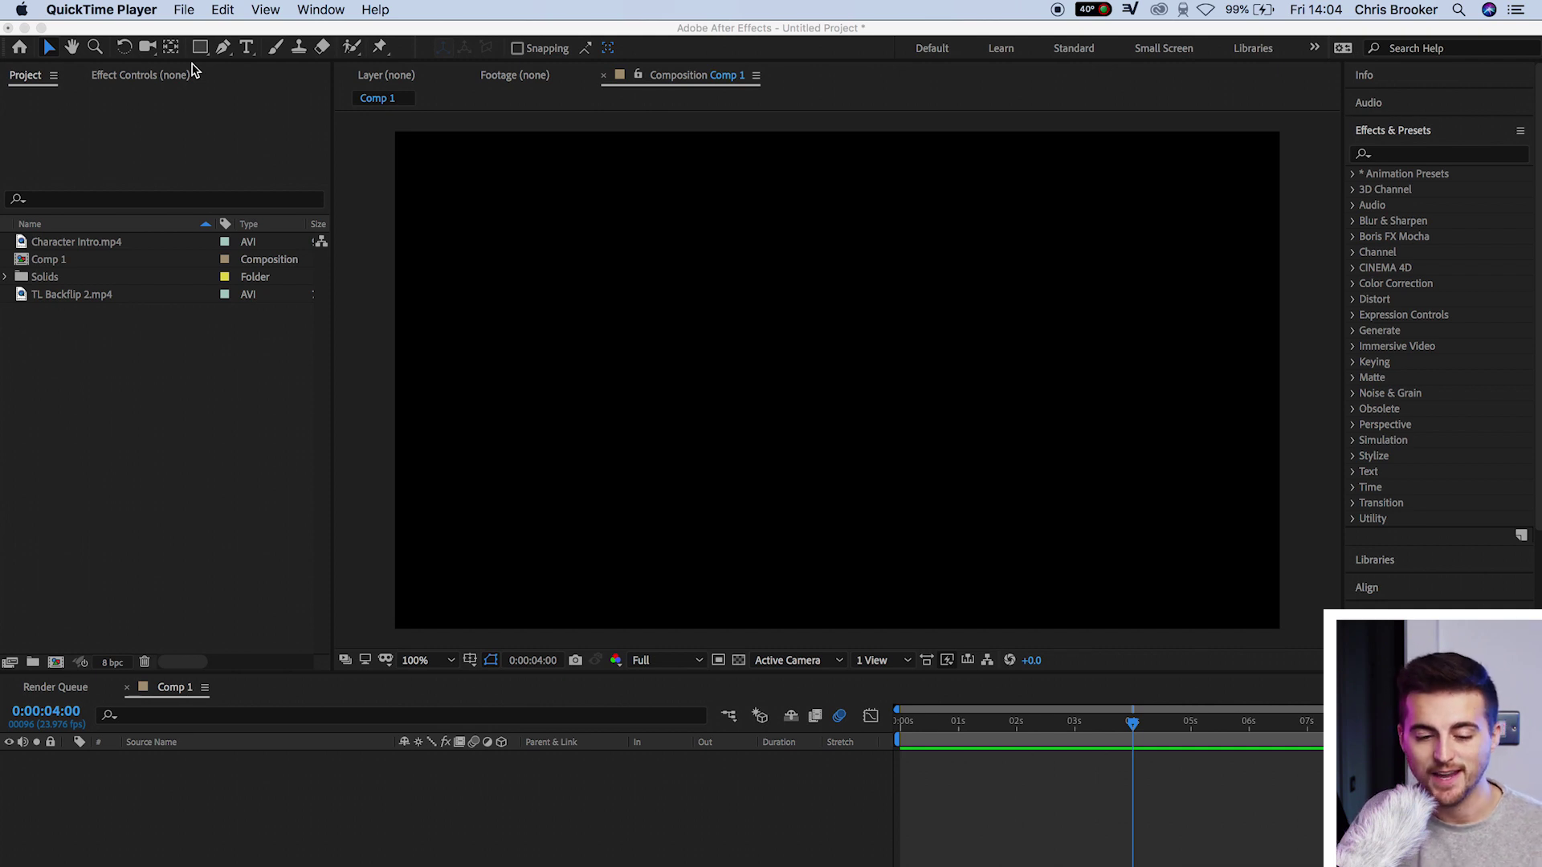
# - Layer Character Intro.mp4 over TL Backflip 2.mp4 in Comp 1, shifting the intro to -0:00:09:10
pyautogui.click(113, 241)
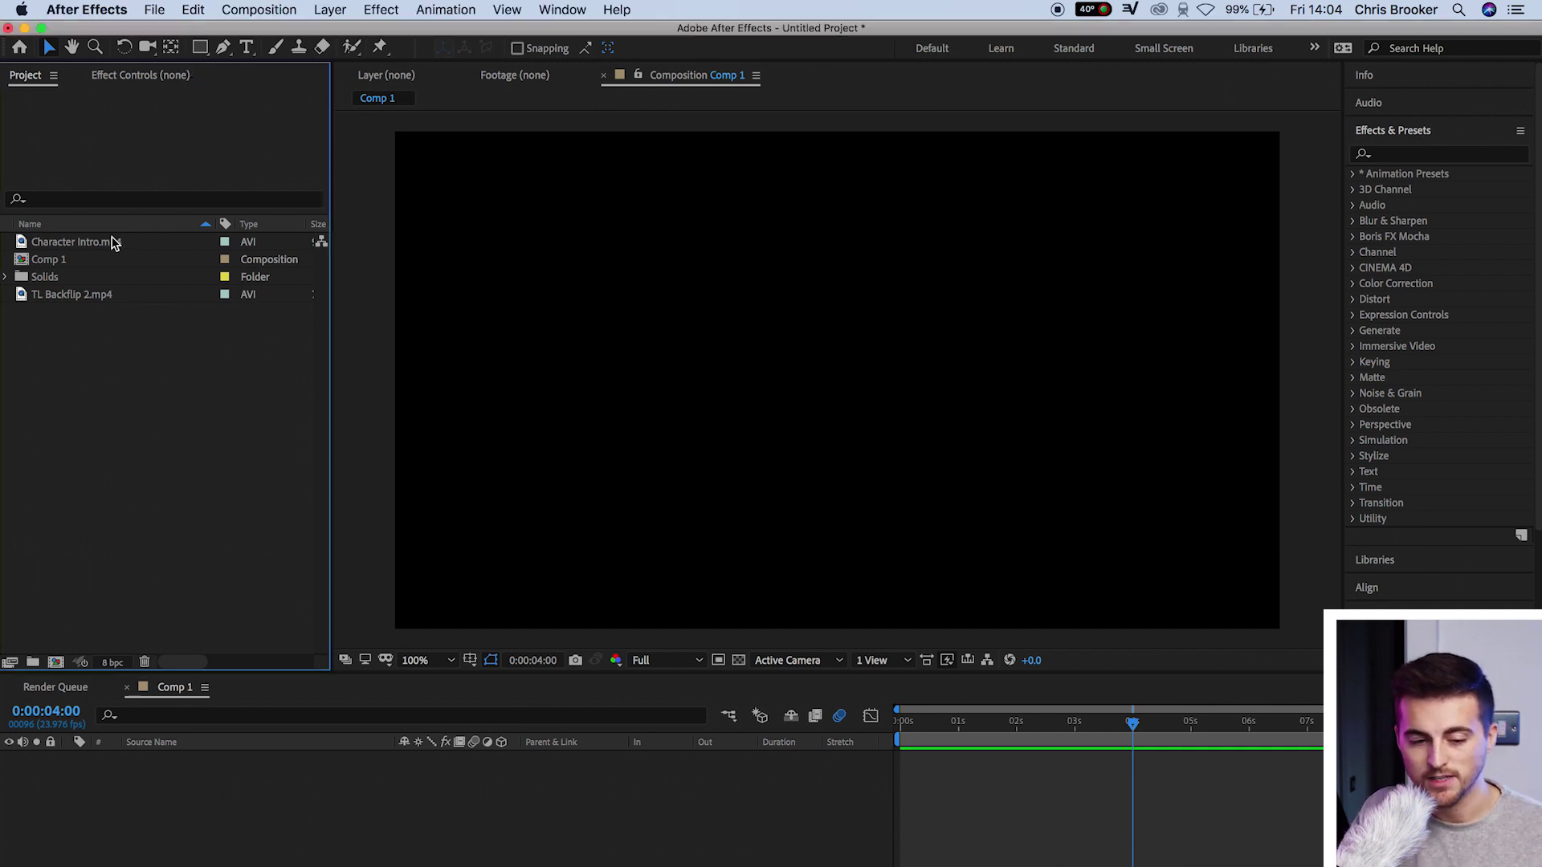
pyautogui.click(80, 243)
pyautogui.moveTo(88, 241); pyautogui.dragTo(345, 792)
pyautogui.moveTo(58, 294); pyautogui.dragTo(330, 806)
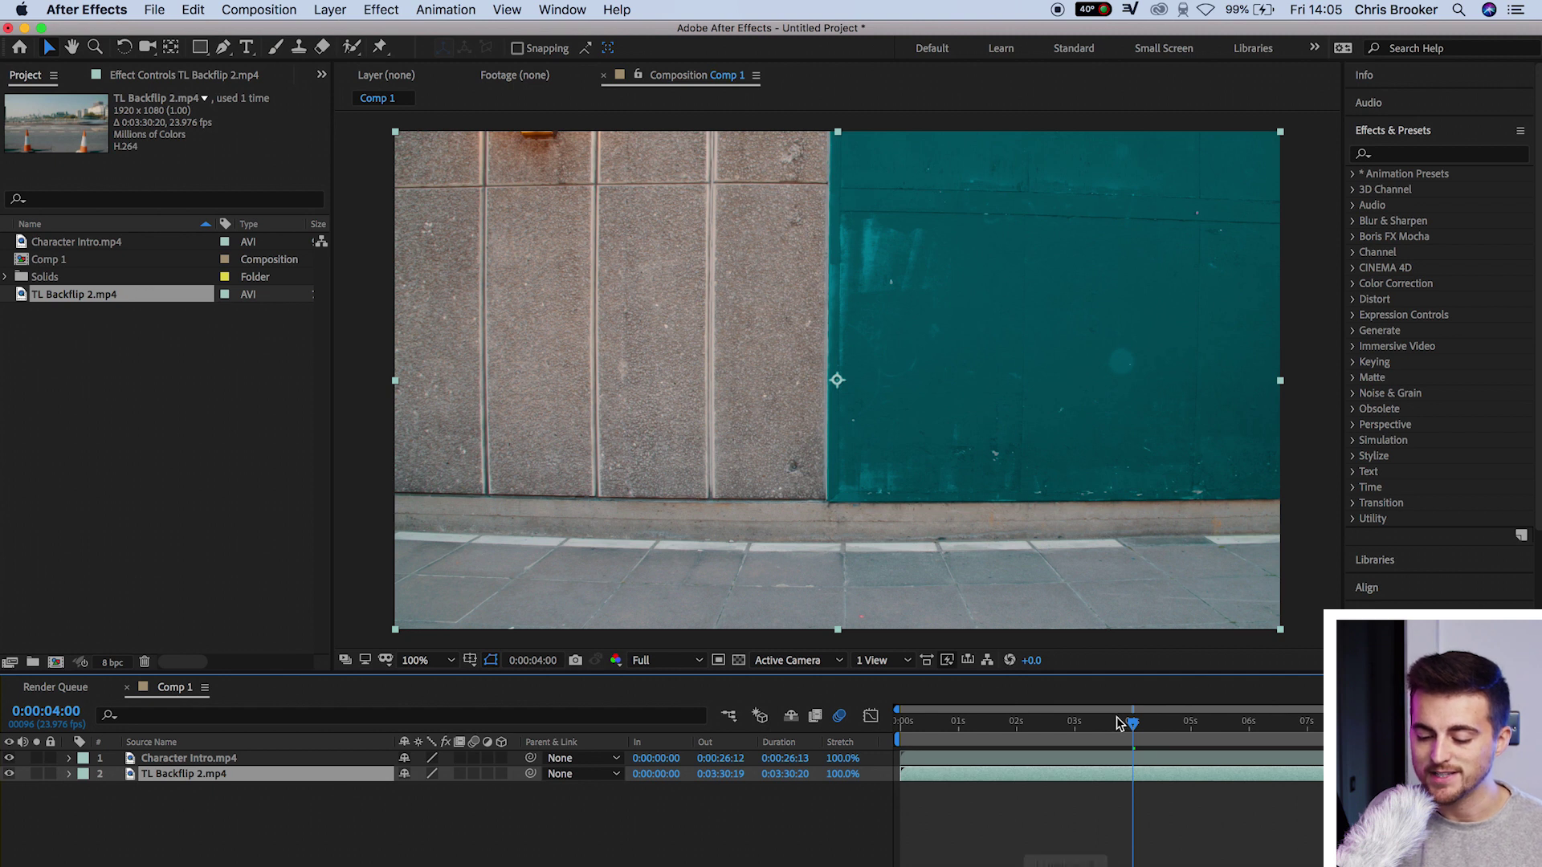
pyautogui.moveTo(1337, 760); pyautogui.dragTo(711, 779)
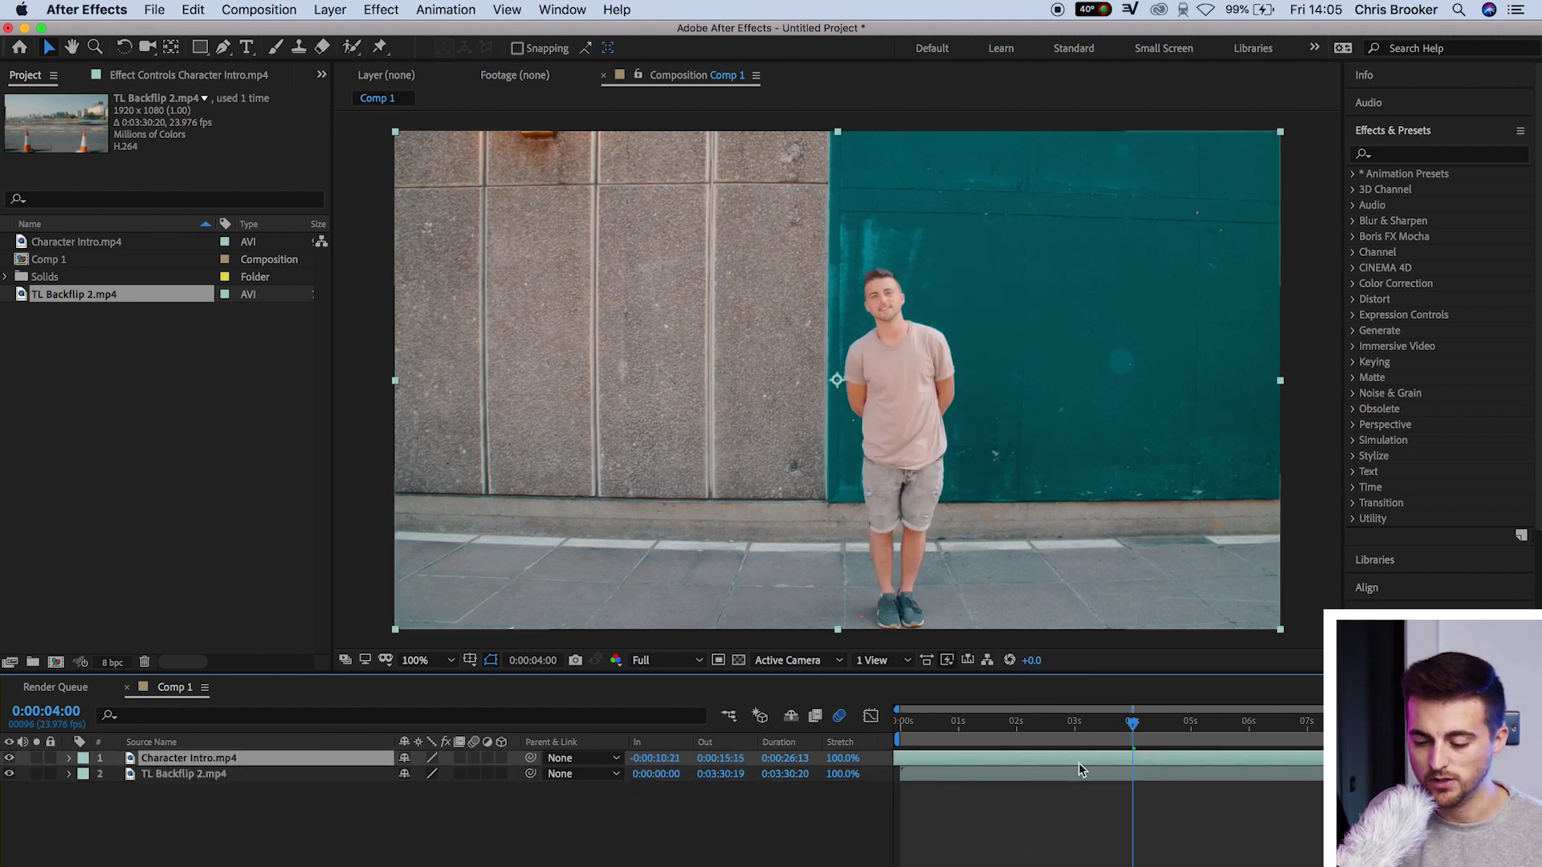
pyautogui.moveTo(1078, 769); pyautogui.dragTo(1150, 729)
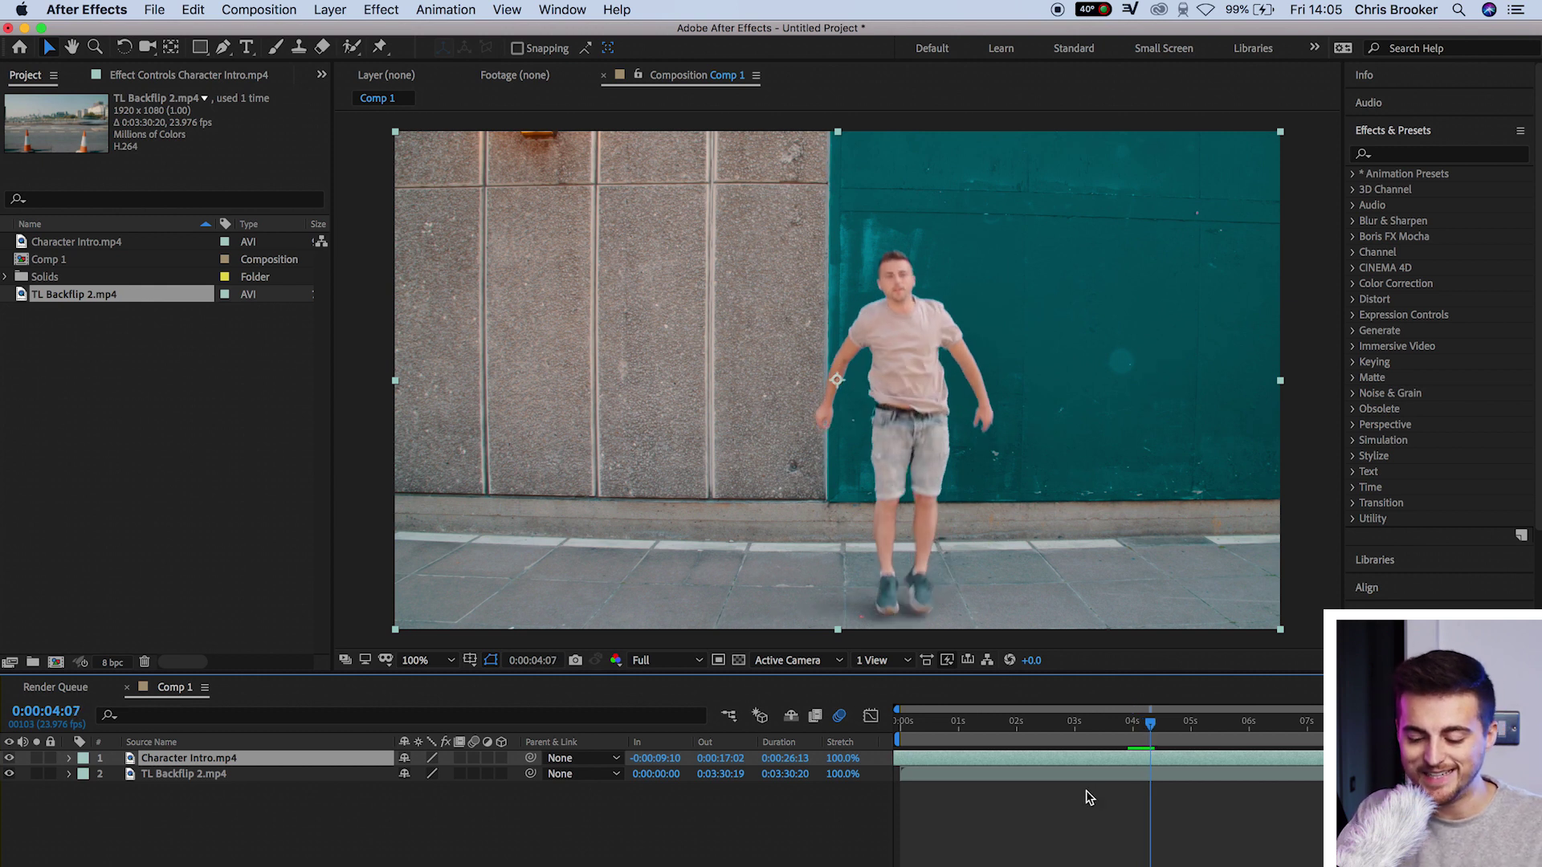
# - Split both layers at 0:00:04:07, deleting the later intro piece and the earlier backflip piece
pyautogui.press('super+shift+d')
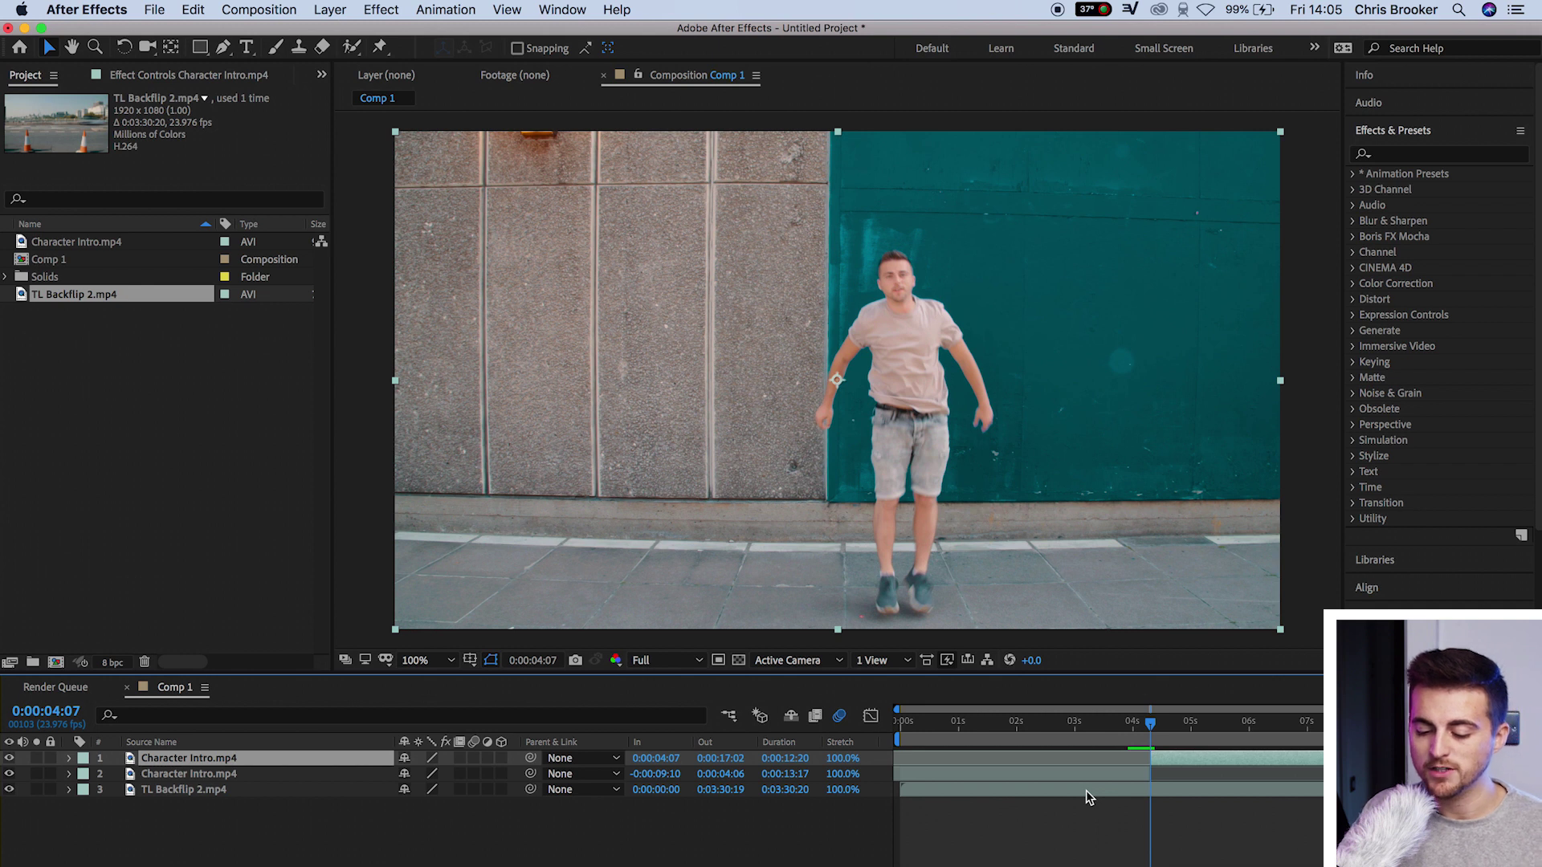
pyautogui.press('Delete')
pyautogui.click(1150, 777)
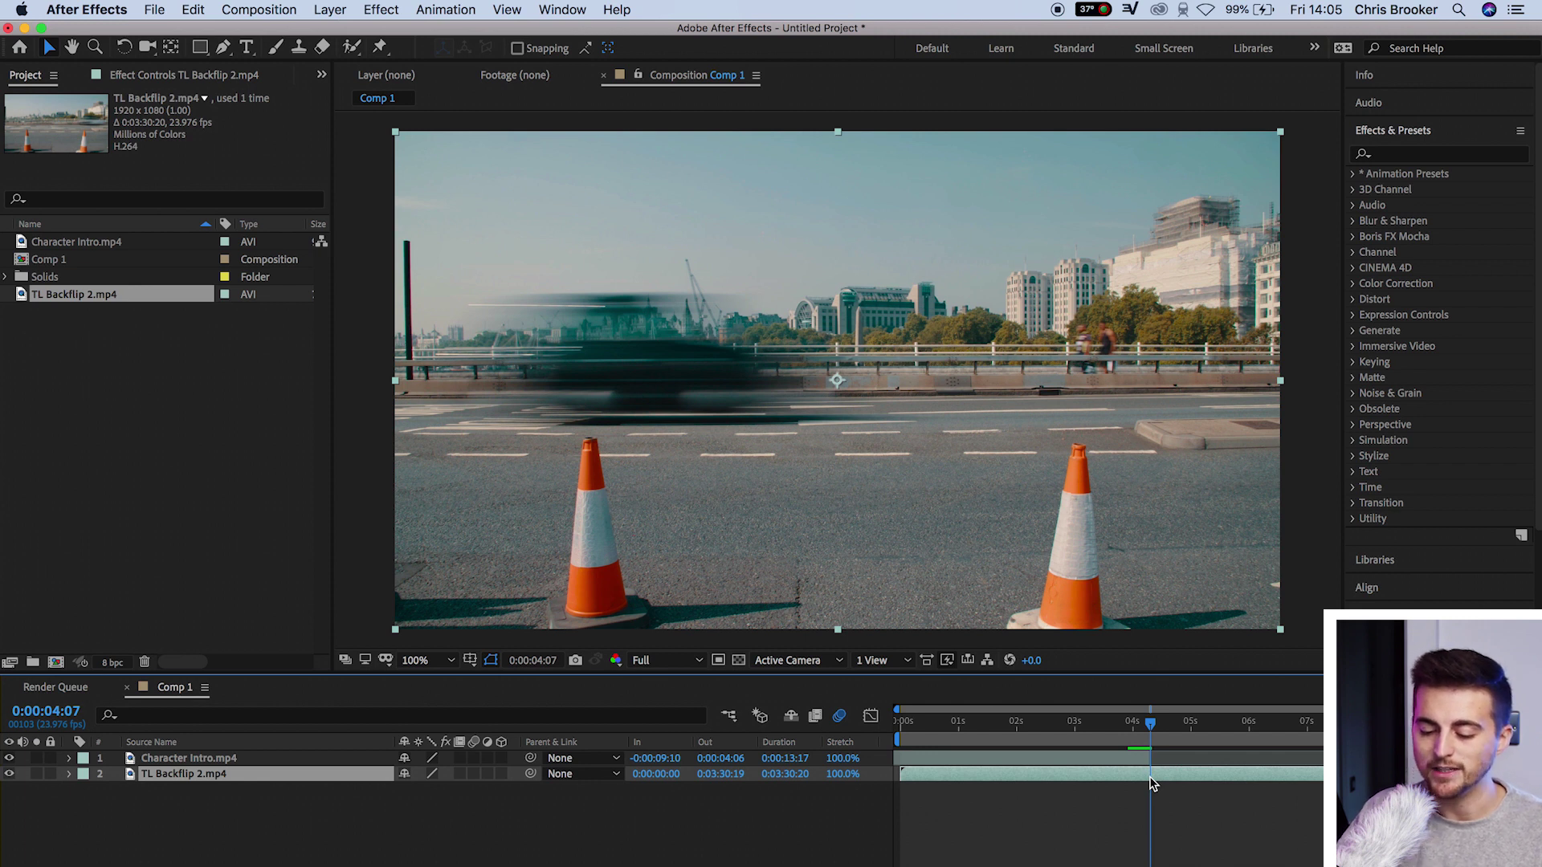
pyautogui.press('super+shift+d')
pyautogui.click(1136, 789)
pyautogui.press('Delete')
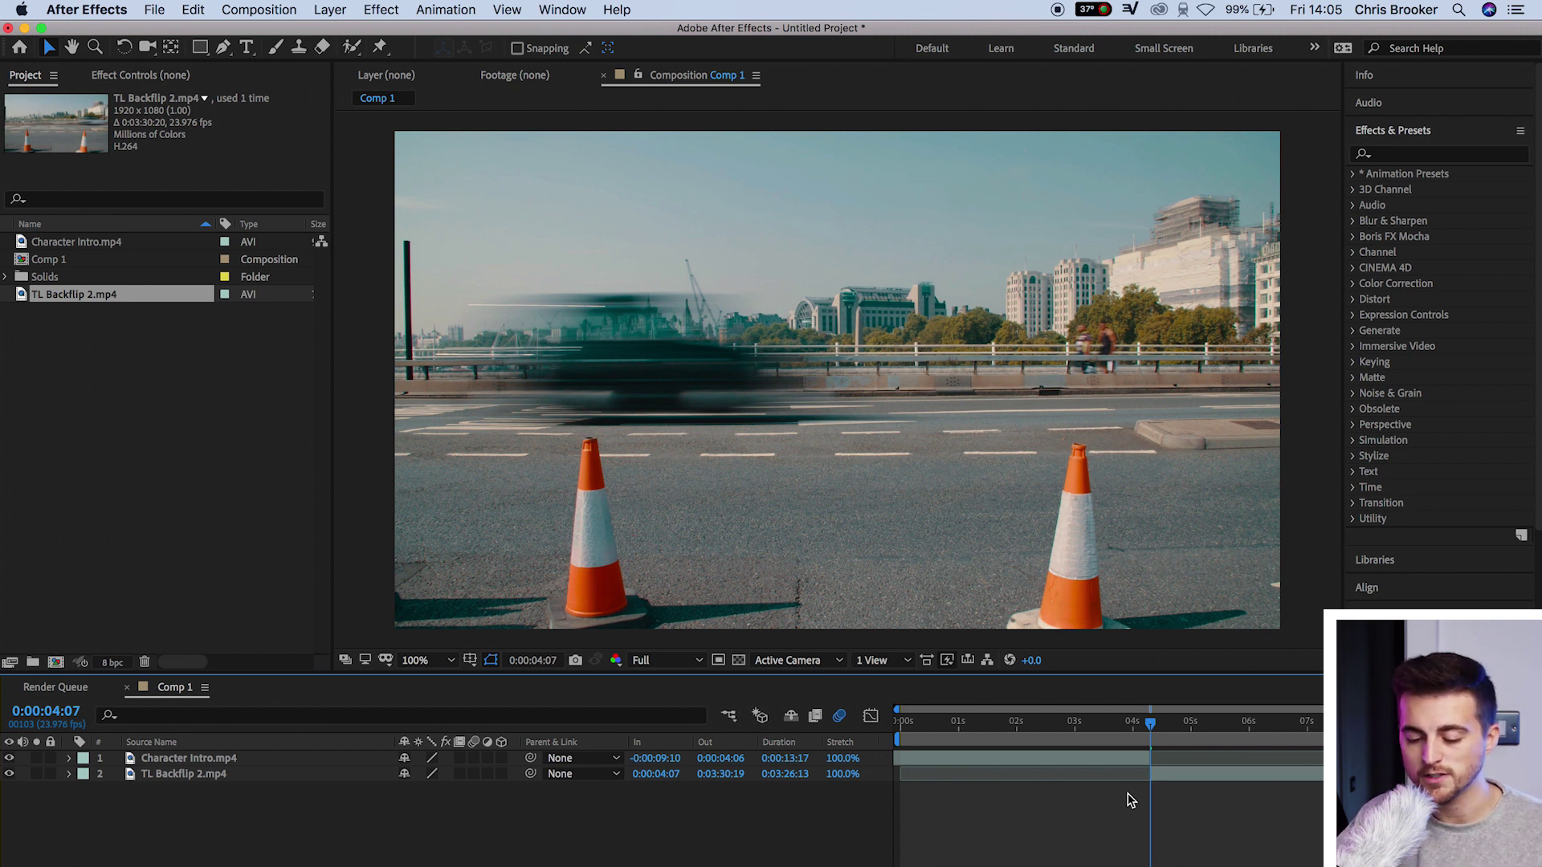
pyautogui.moveTo(1150, 747); pyautogui.dragTo(1196, 752)
# - Add a new adjustment layer on top of the two clips
pyautogui.moveTo(1094, 740); pyautogui.dragTo(1093, 739)
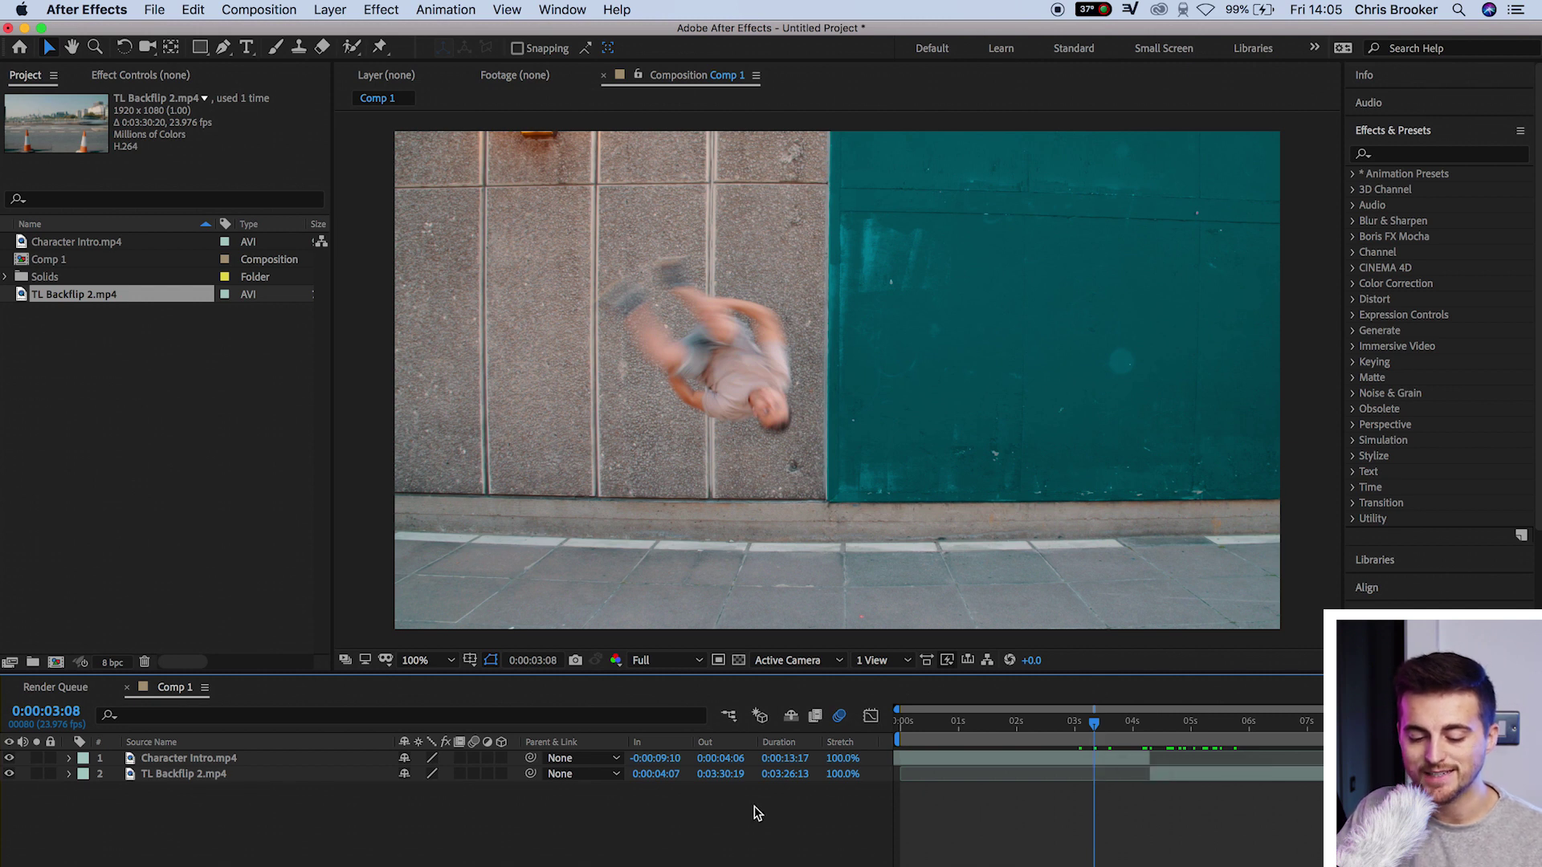
pyautogui.rightClick(707, 839)
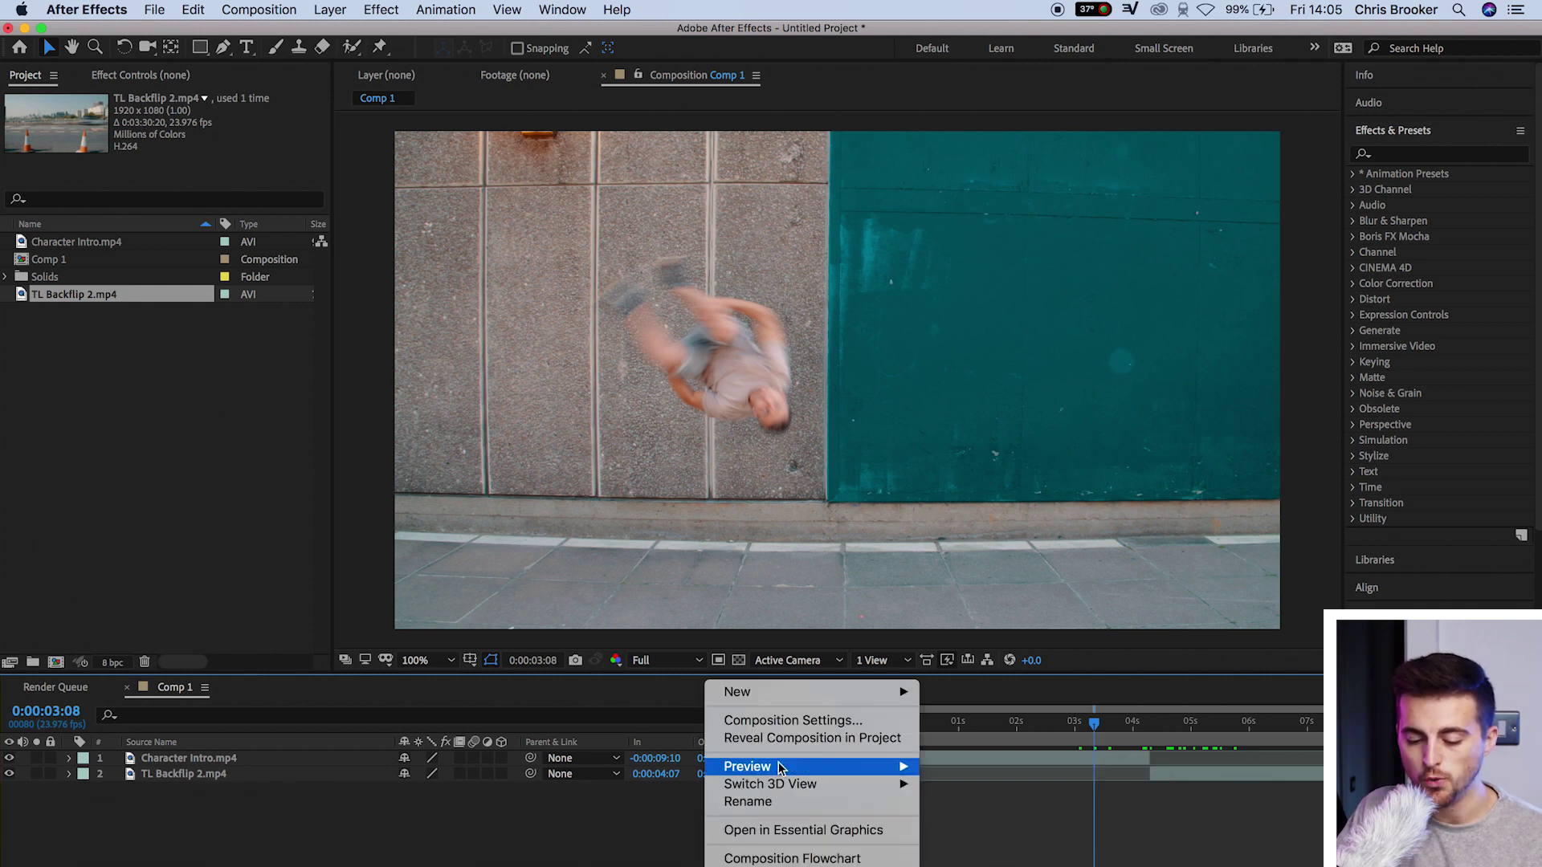
pyautogui.moveTo(855, 697)
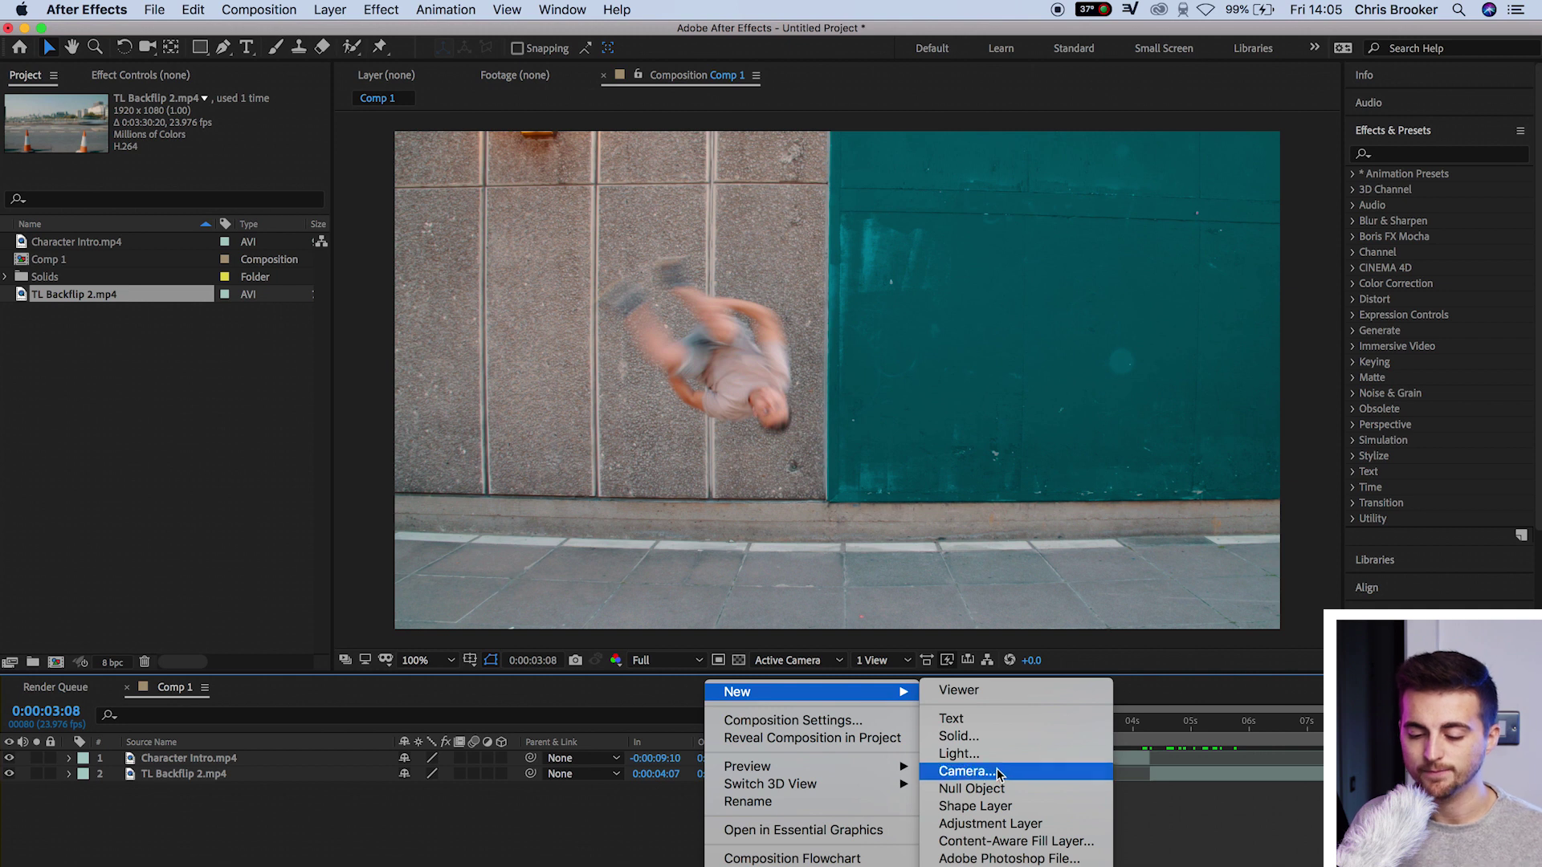
pyautogui.click(986, 824)
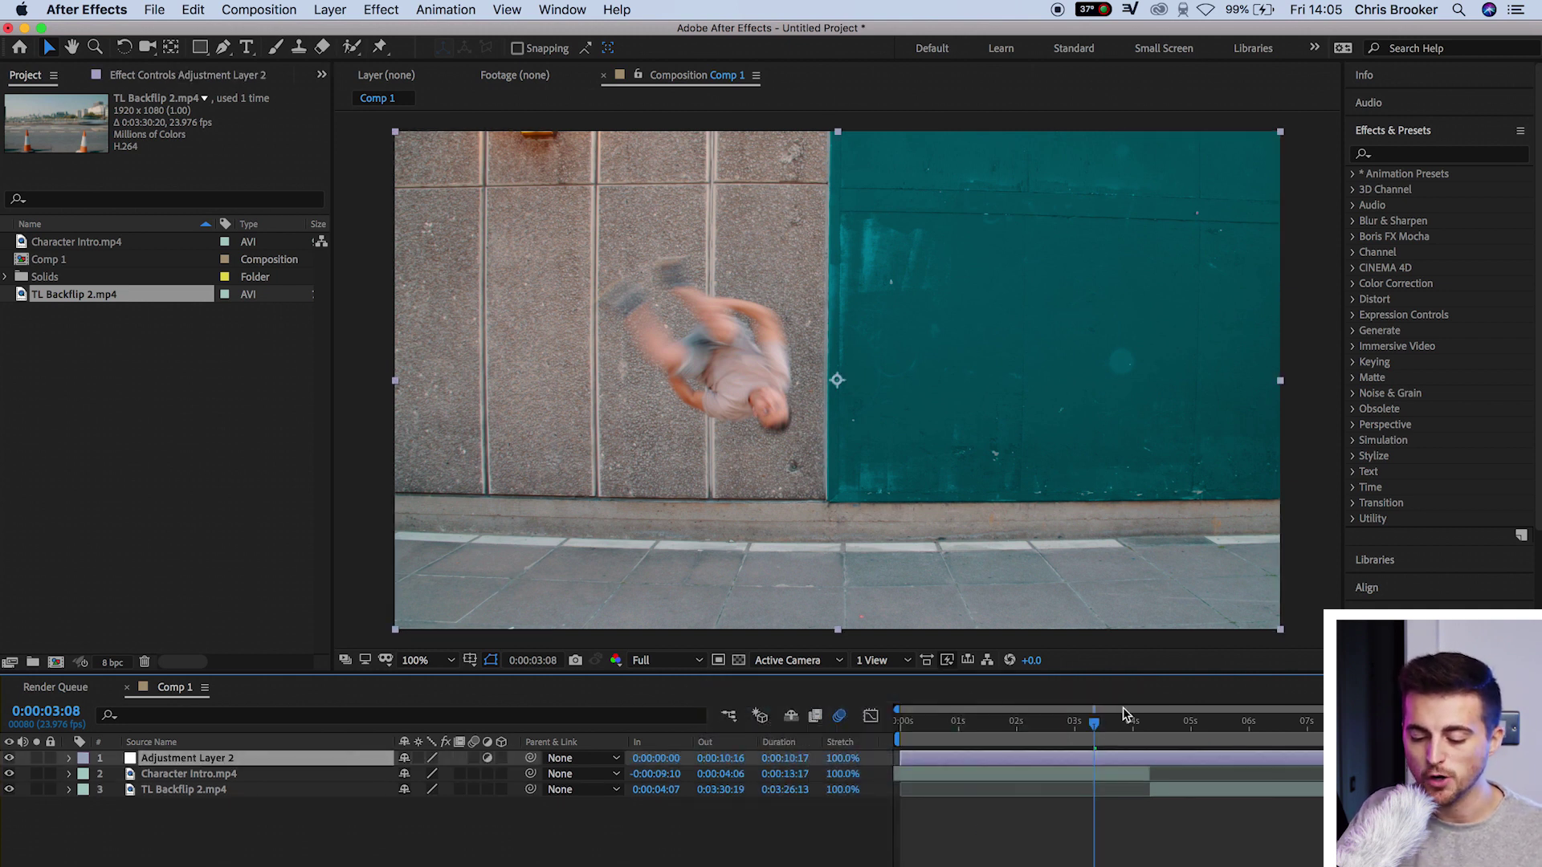
pyautogui.moveTo(1103, 736)
pyautogui.mouseDown()
pyautogui.moveTo(1173, 736)
pyautogui.moveTo(1116, 739)
pyautogui.mouseUp()
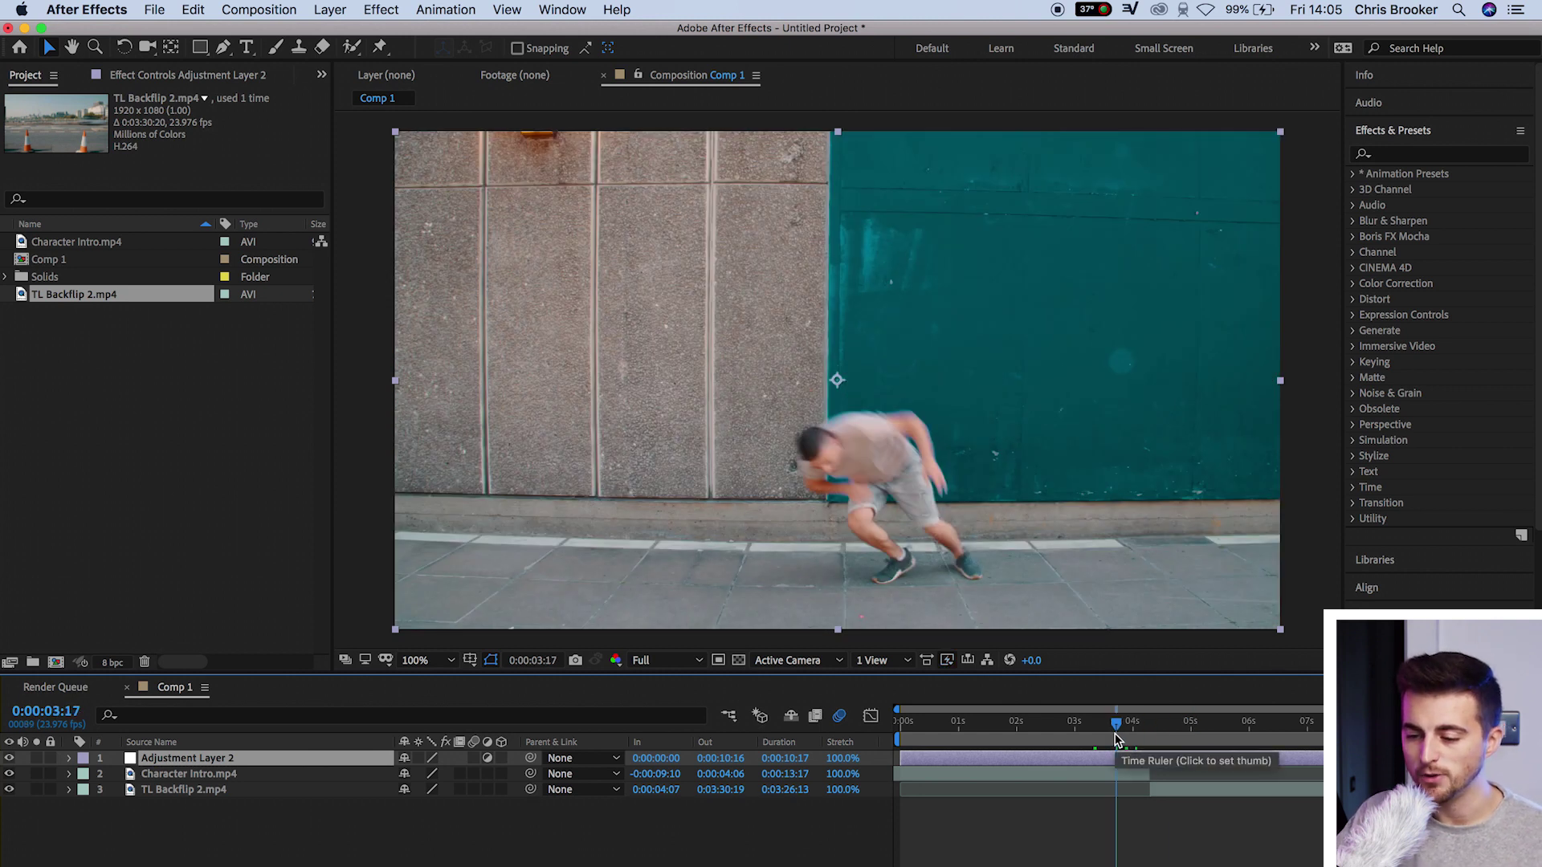
# - Apply the Motion Tile effect to Adjustment Layer 2
pyautogui.click(1447, 154)
pyautogui.write('motion tile')
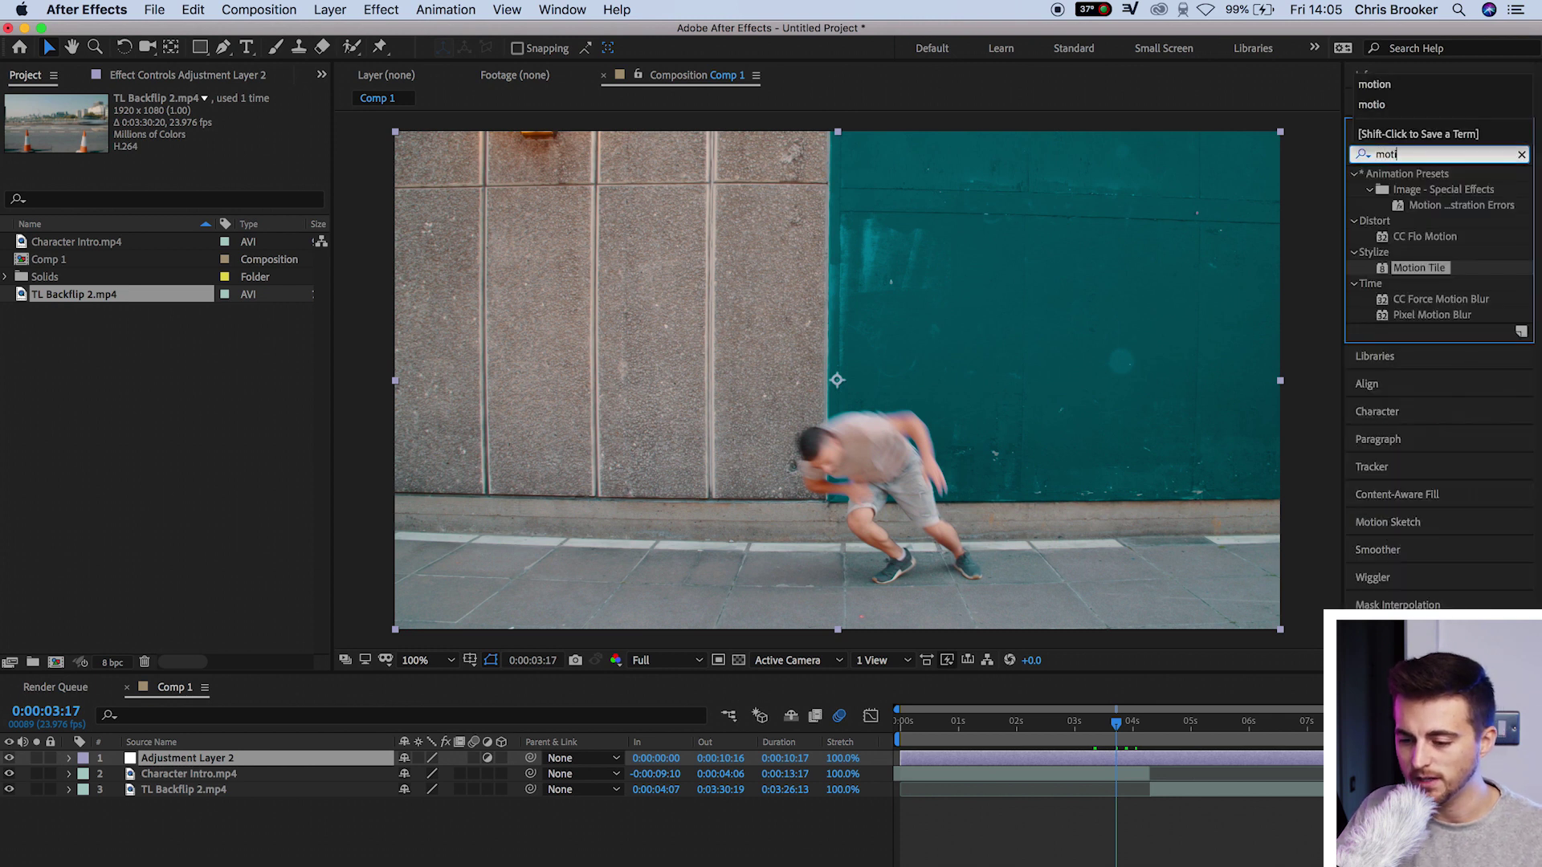
pyautogui.click(1402, 196)
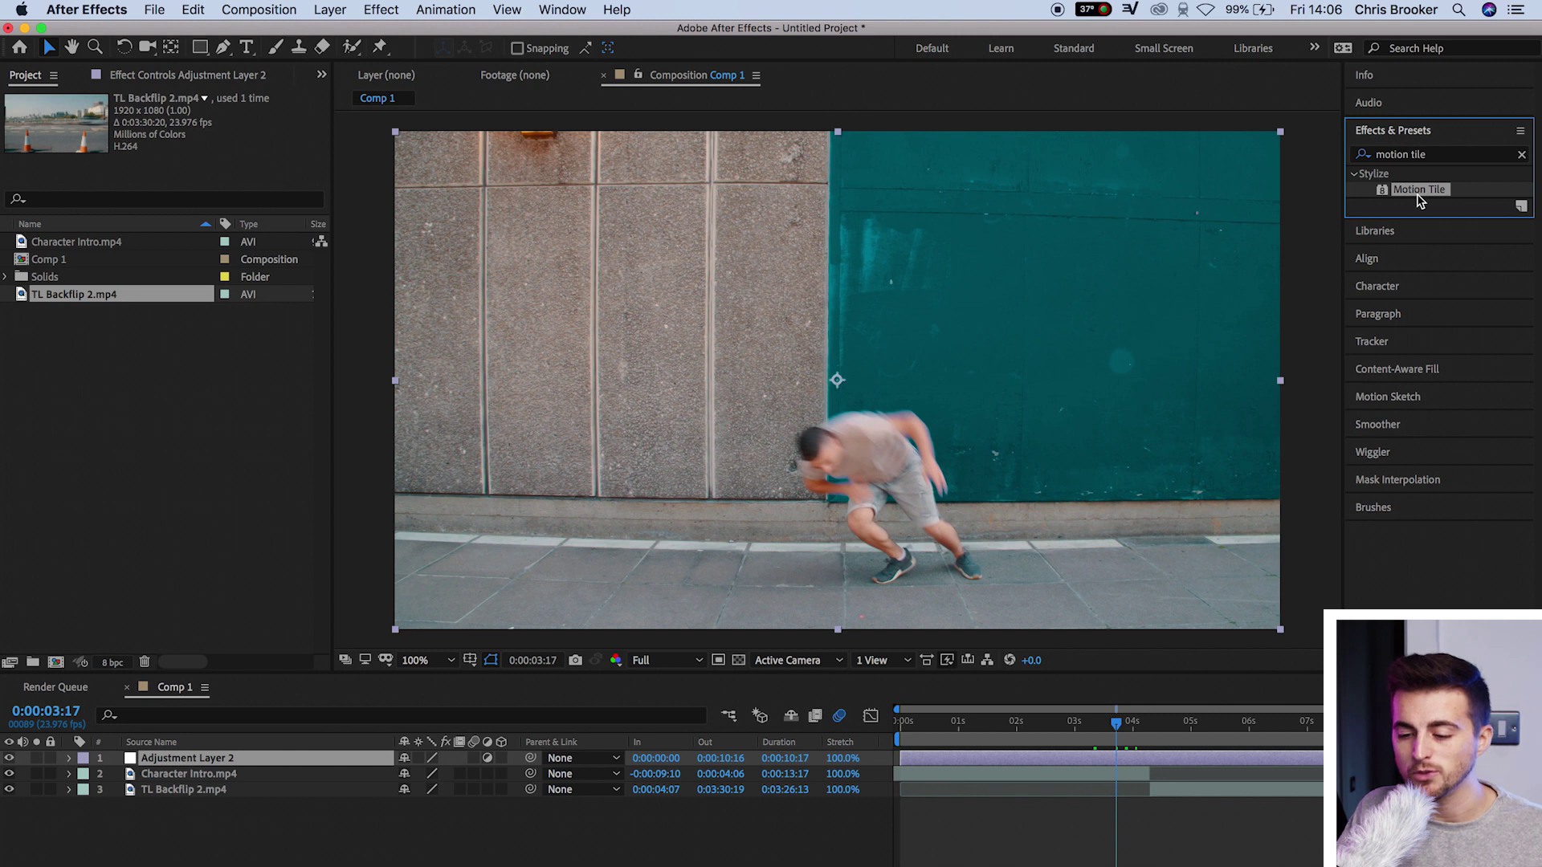
pyautogui.moveTo(1419, 195); pyautogui.dragTo(1145, 758)
pyautogui.click(1148, 723)
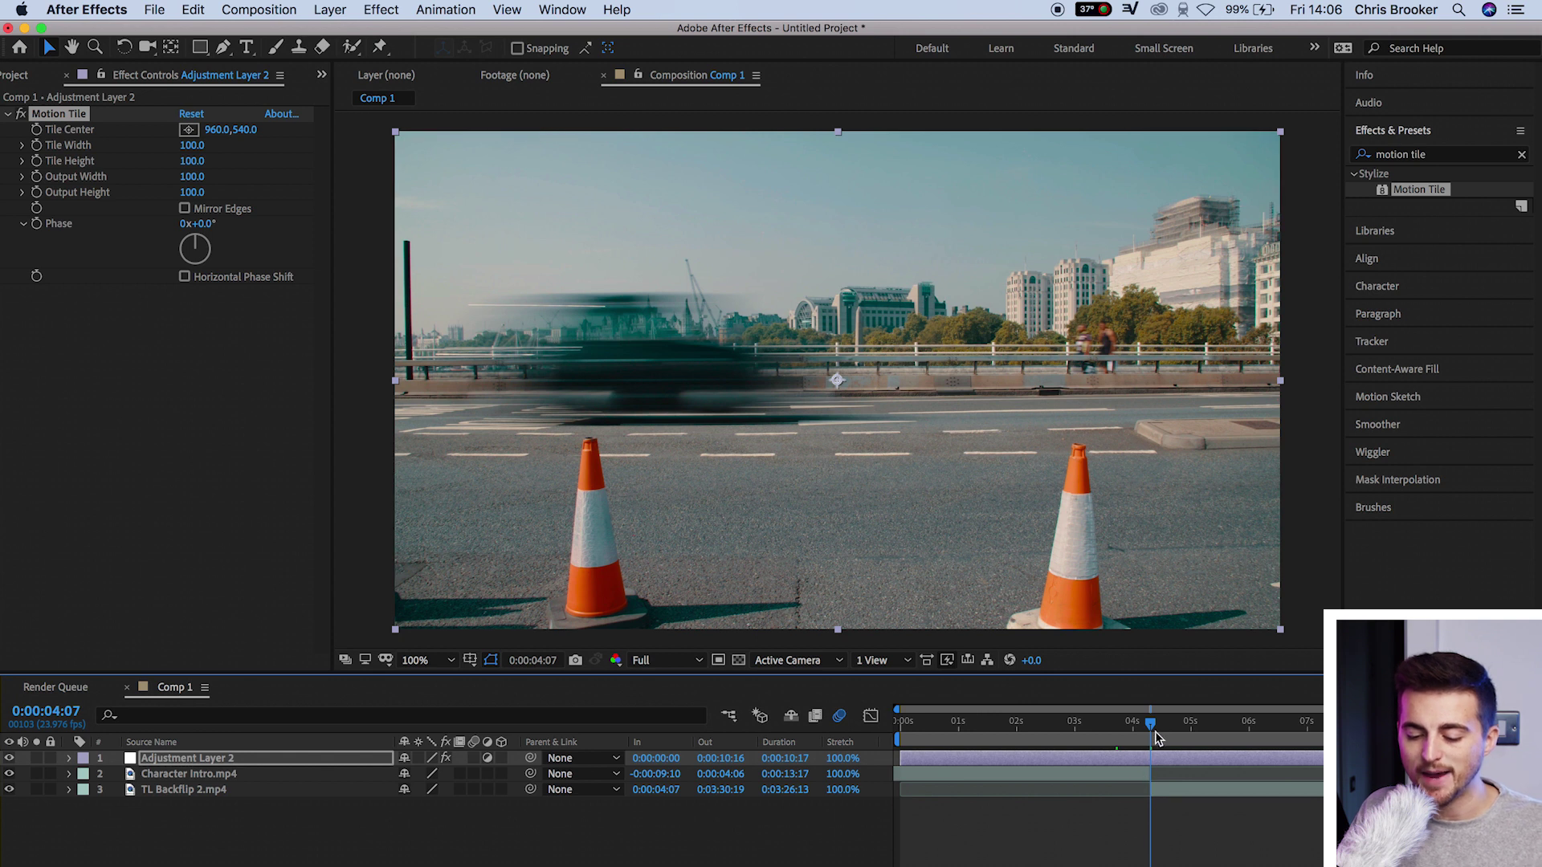
# - Keyframe Tile Center at 0:00:03:14, then set Tile Center X to 9000 at 0:00:04:19
pyautogui.moveTo(1148, 727); pyautogui.dragTo(1105, 735)
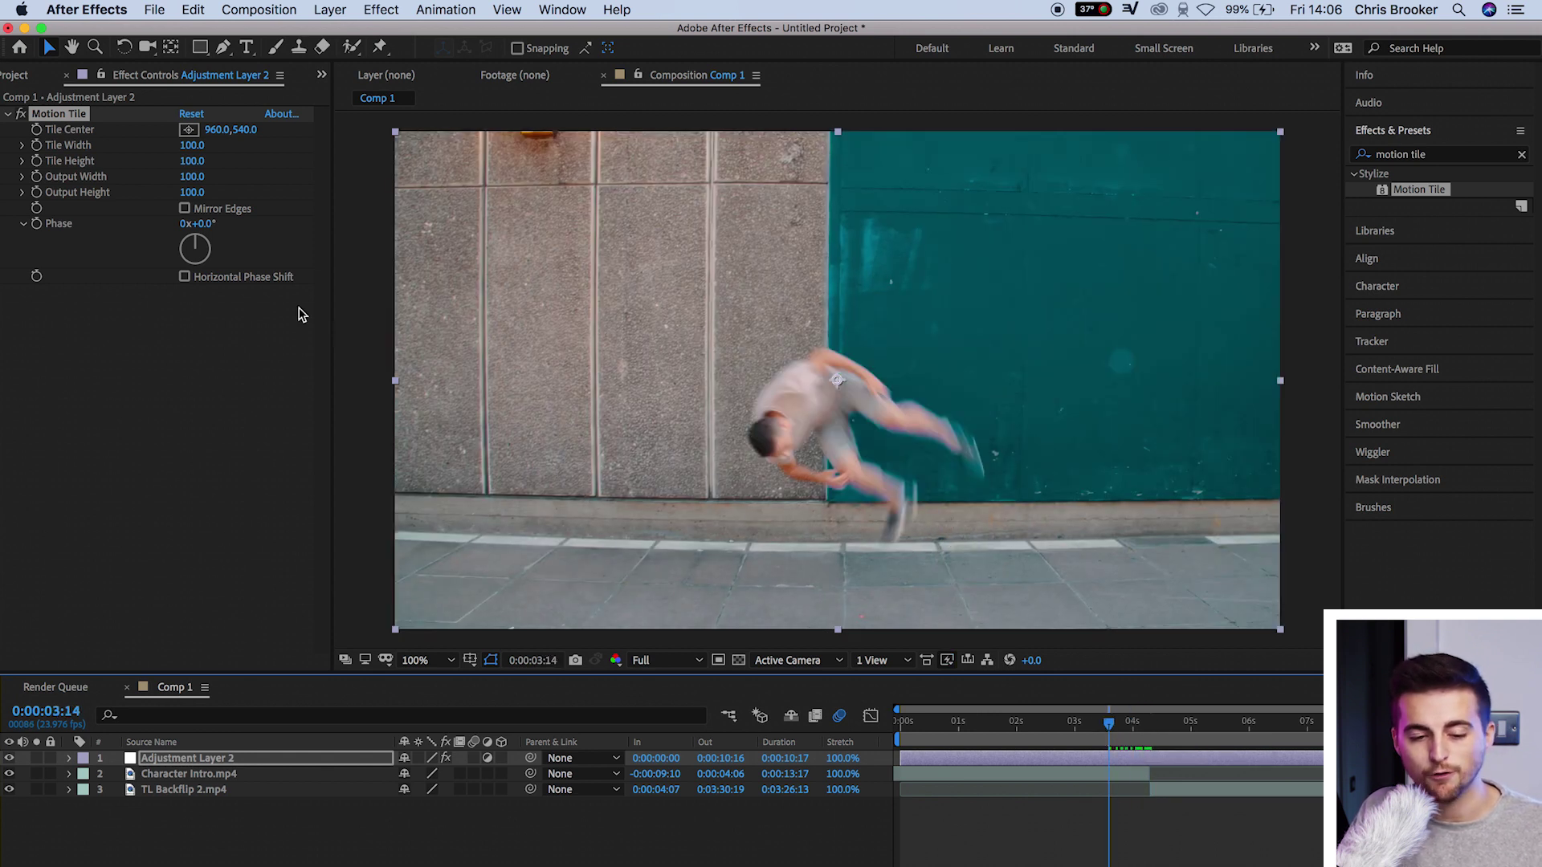
pyautogui.click(35, 131)
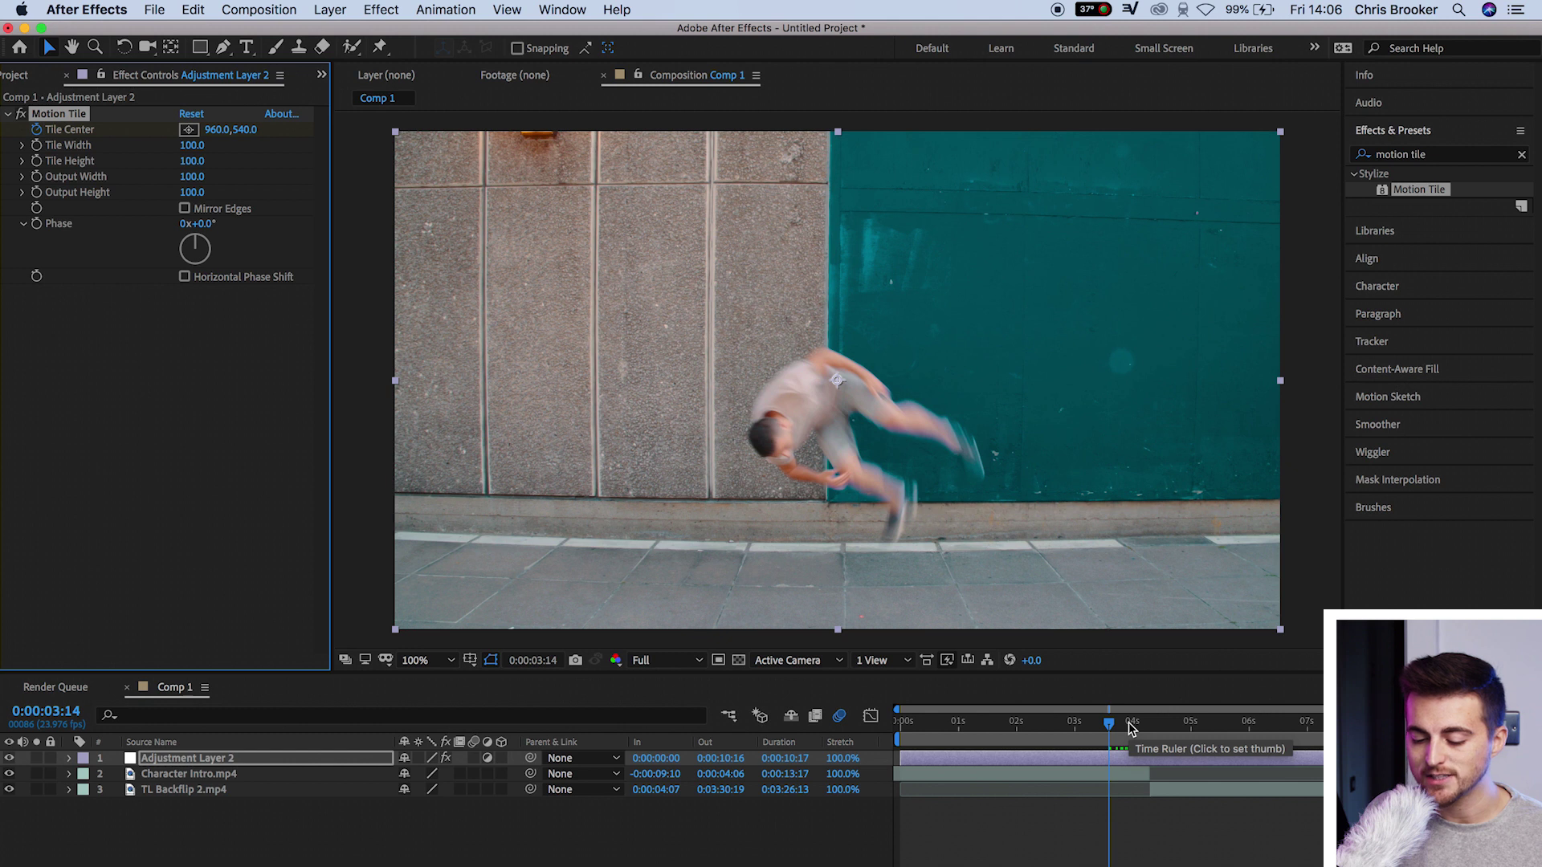
pyautogui.moveTo(1130, 727); pyautogui.dragTo(1178, 723)
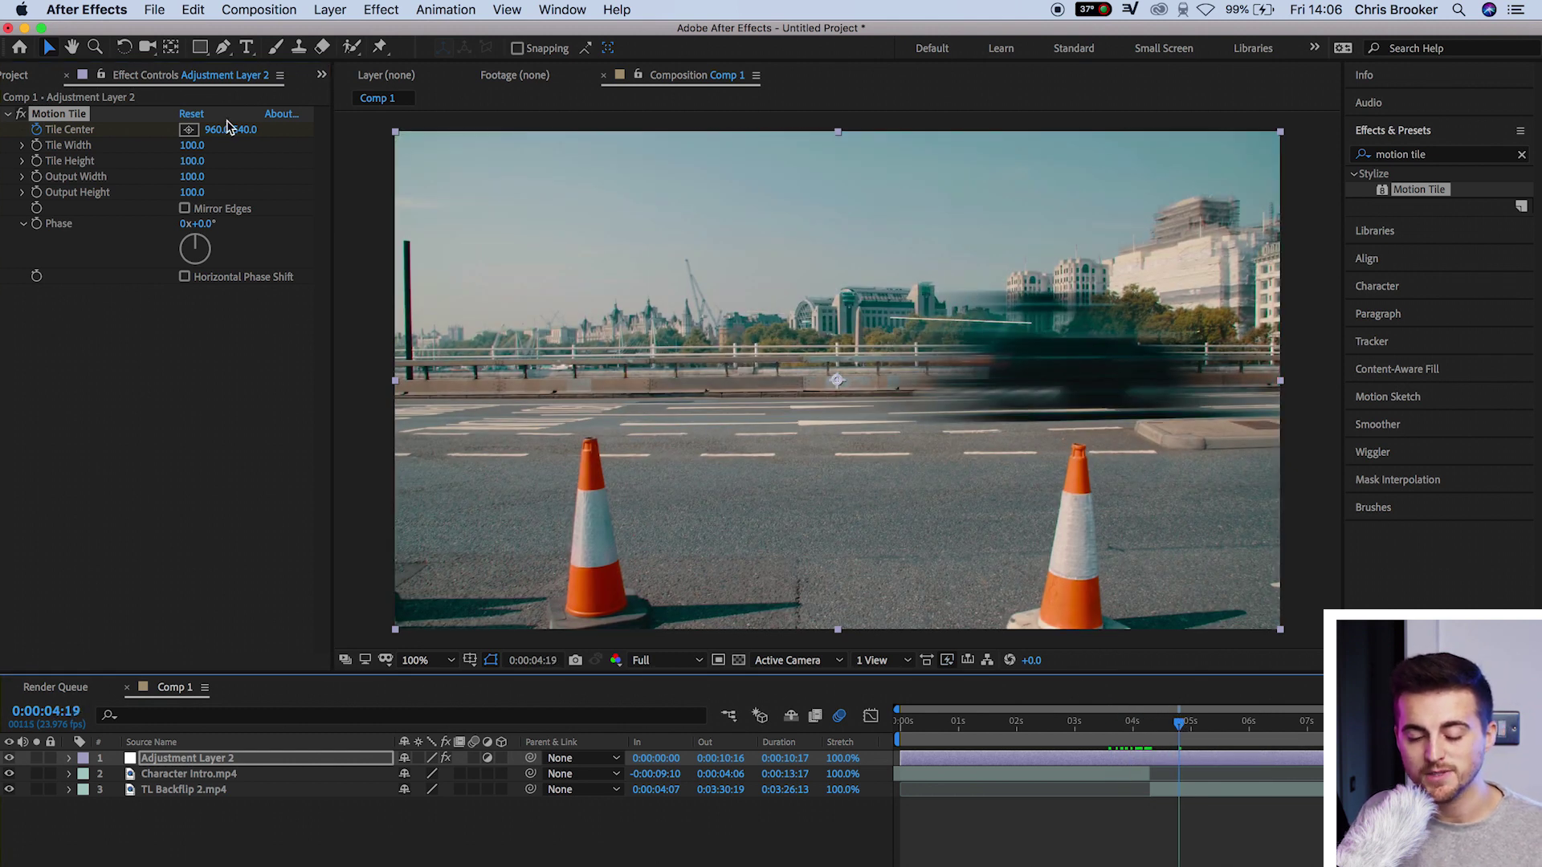
pyautogui.moveTo(227, 129); pyautogui.dragTo(1399, 185)
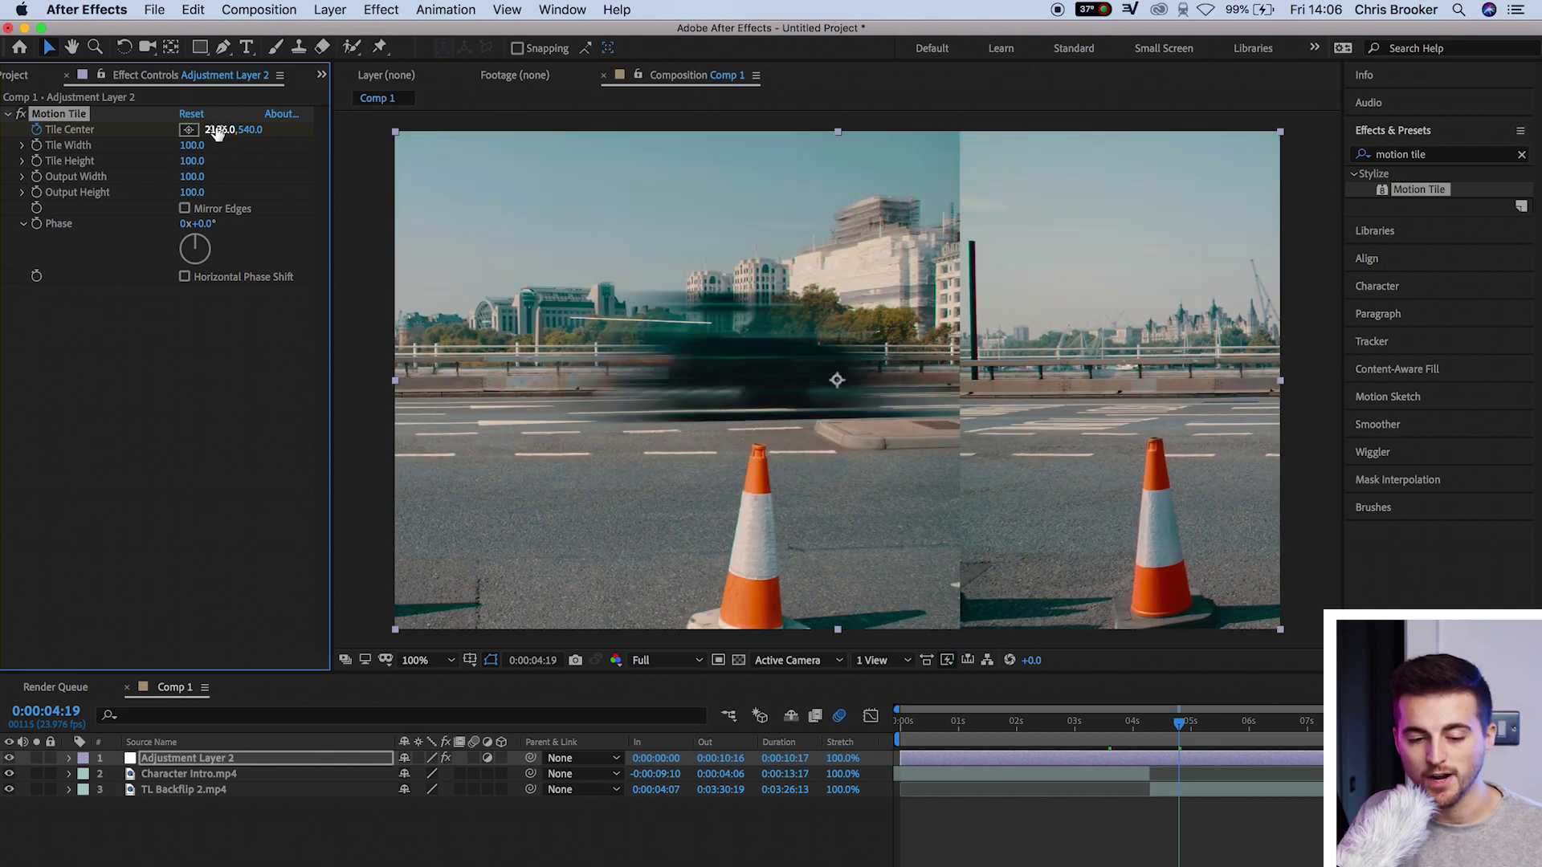
pyautogui.moveTo(217, 133); pyautogui.dragTo(771, 133)
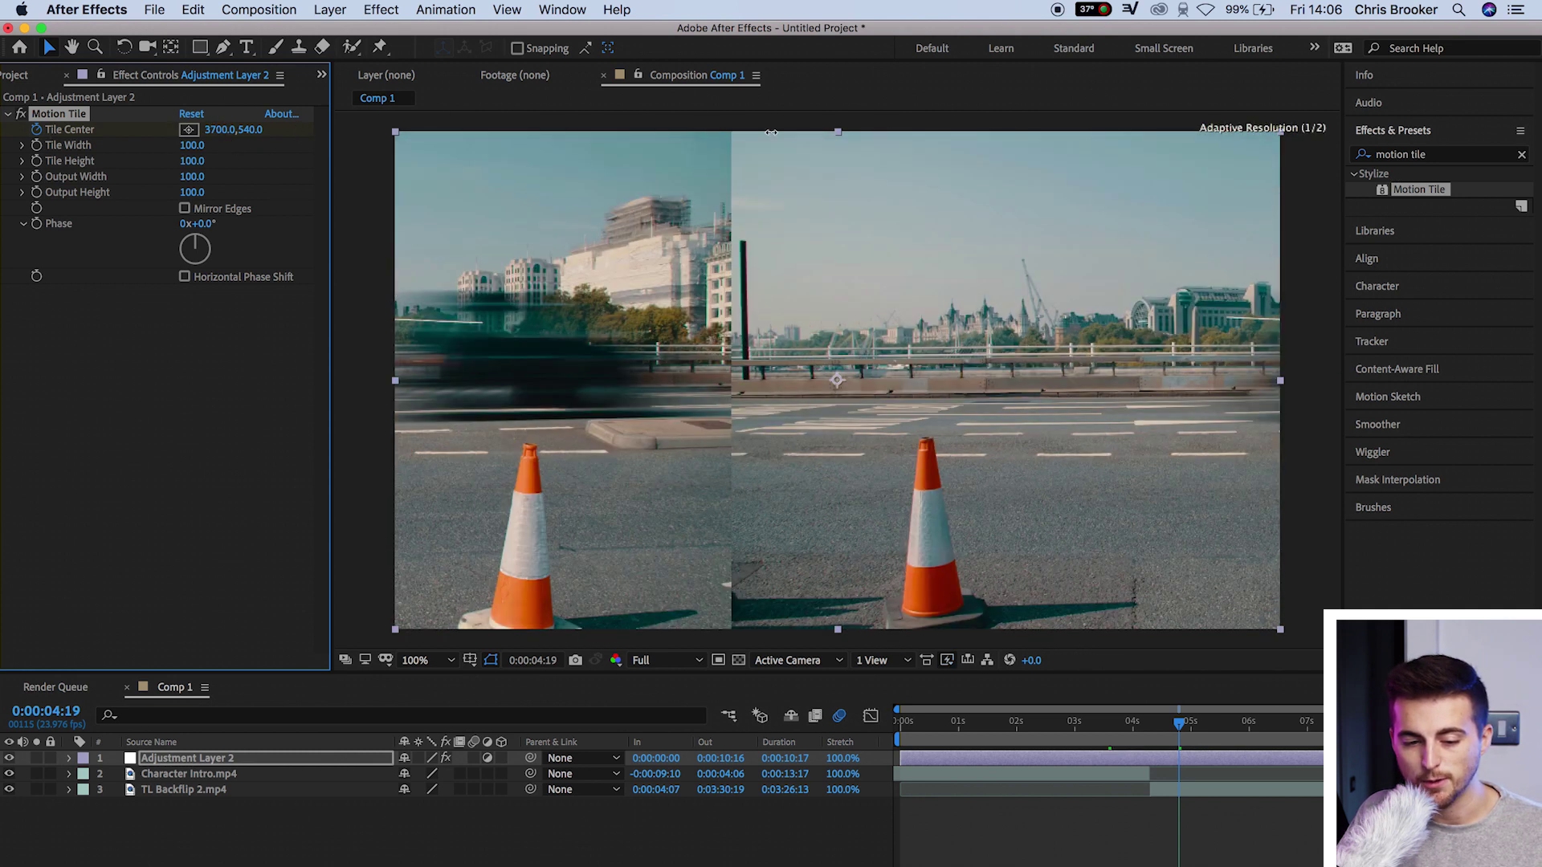
pyautogui.moveTo(213, 131); pyautogui.dragTo(223, 129)
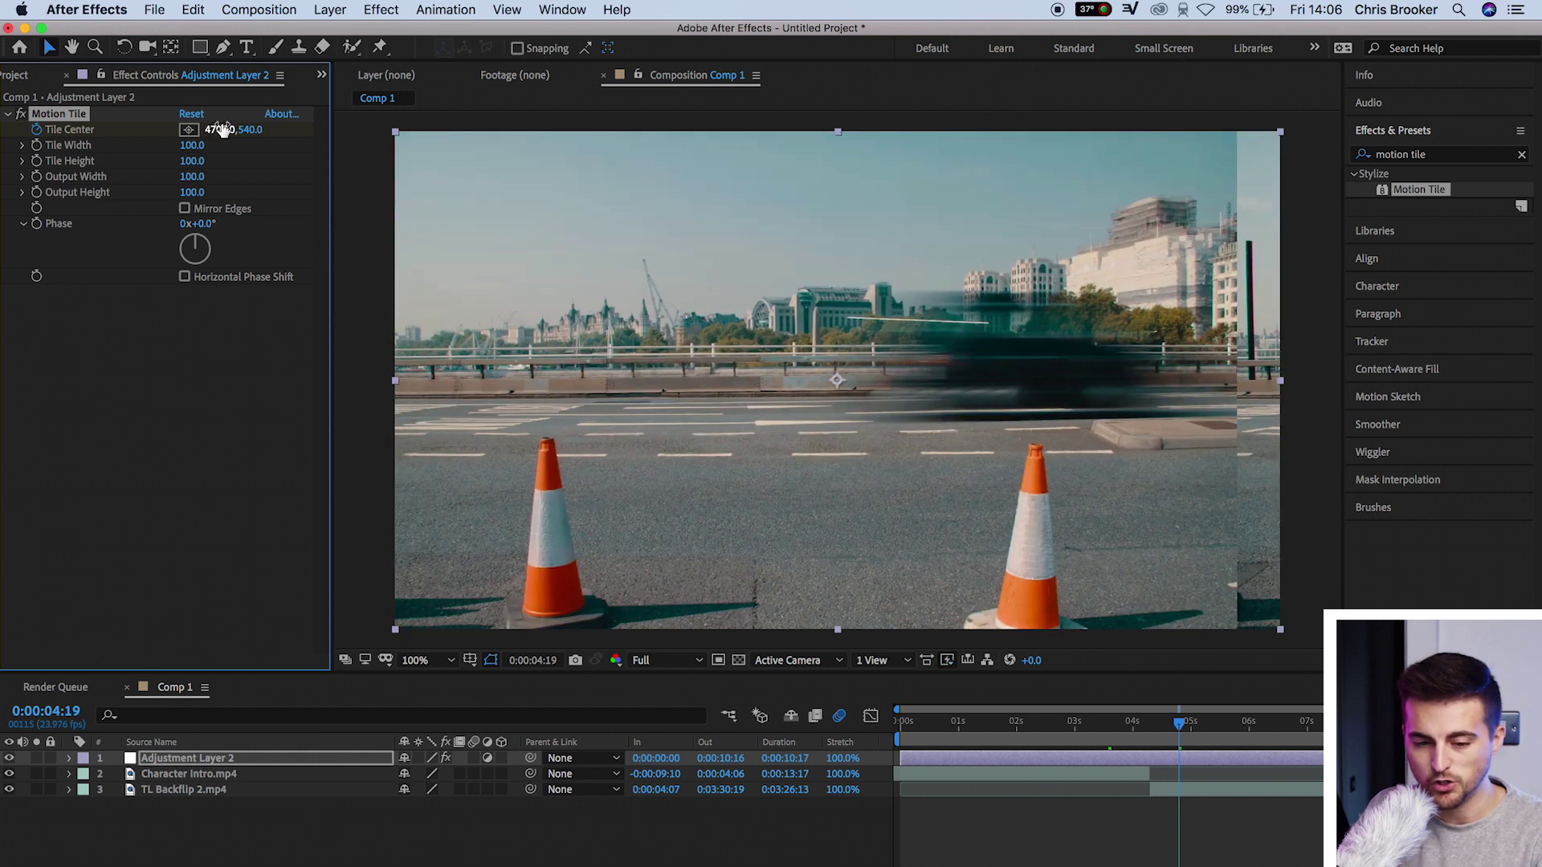
pyautogui.click(223, 130)
pyautogui.write('9000')
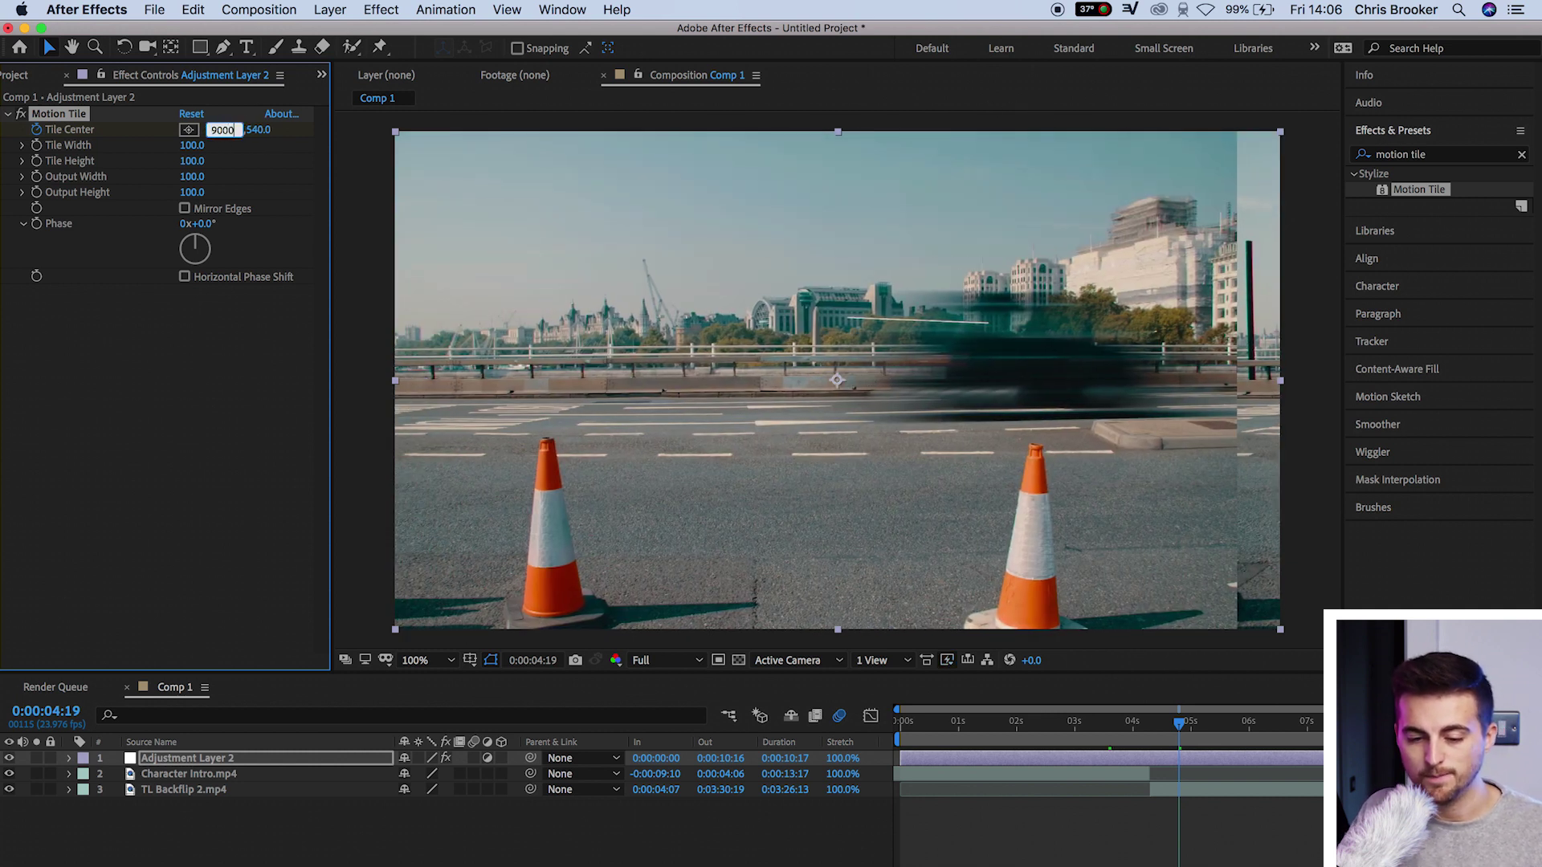
pyautogui.press('Return')
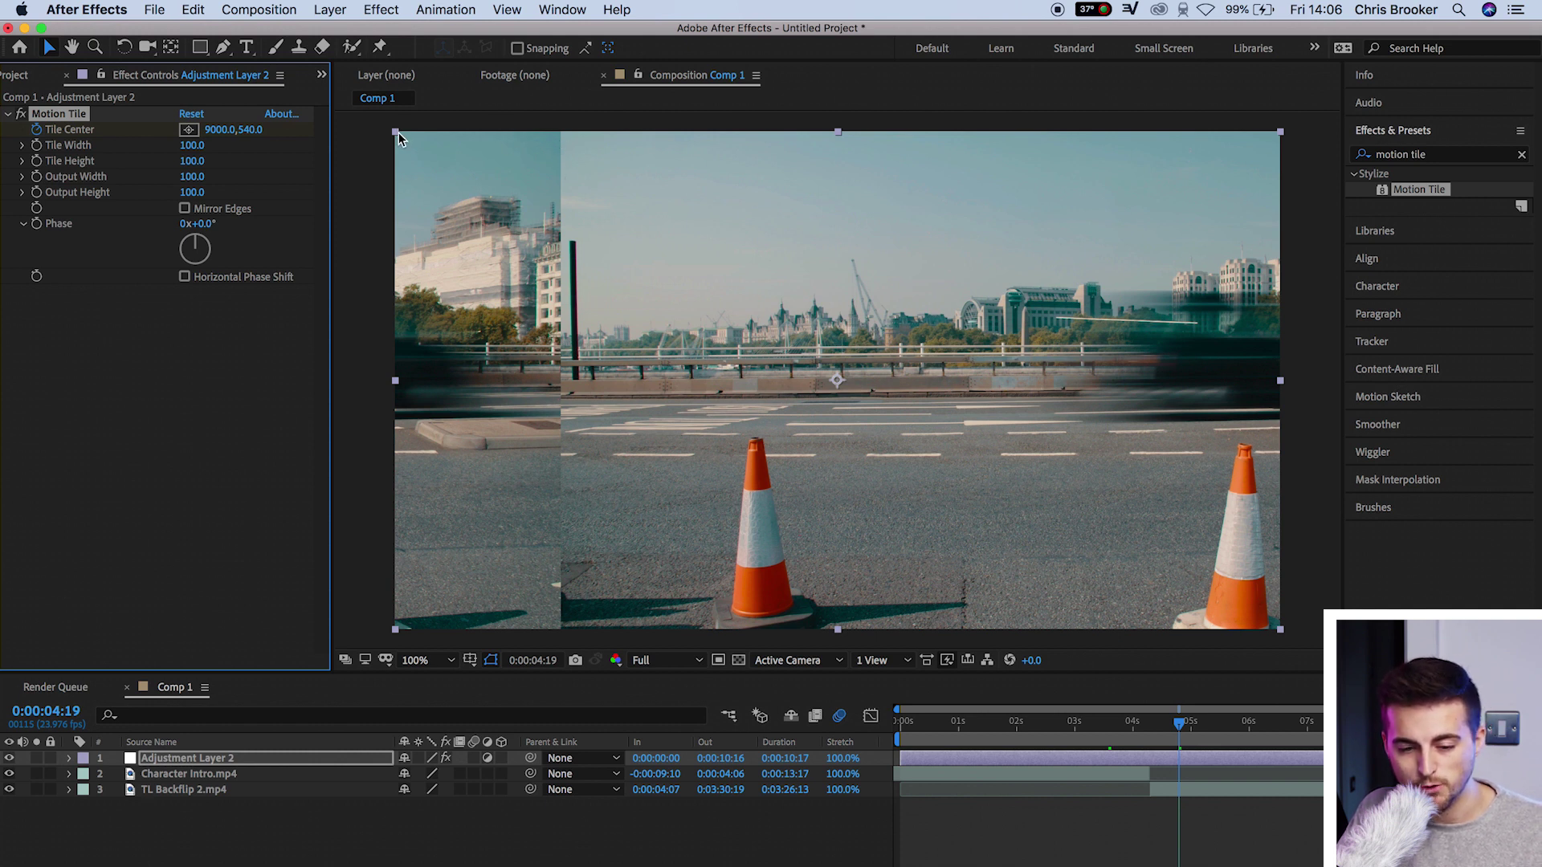
# - Lower Tile Center X to about 8638 and preview the slide across the cut
pyautogui.moveTo(221, 130); pyautogui.dragTo(2, 240)
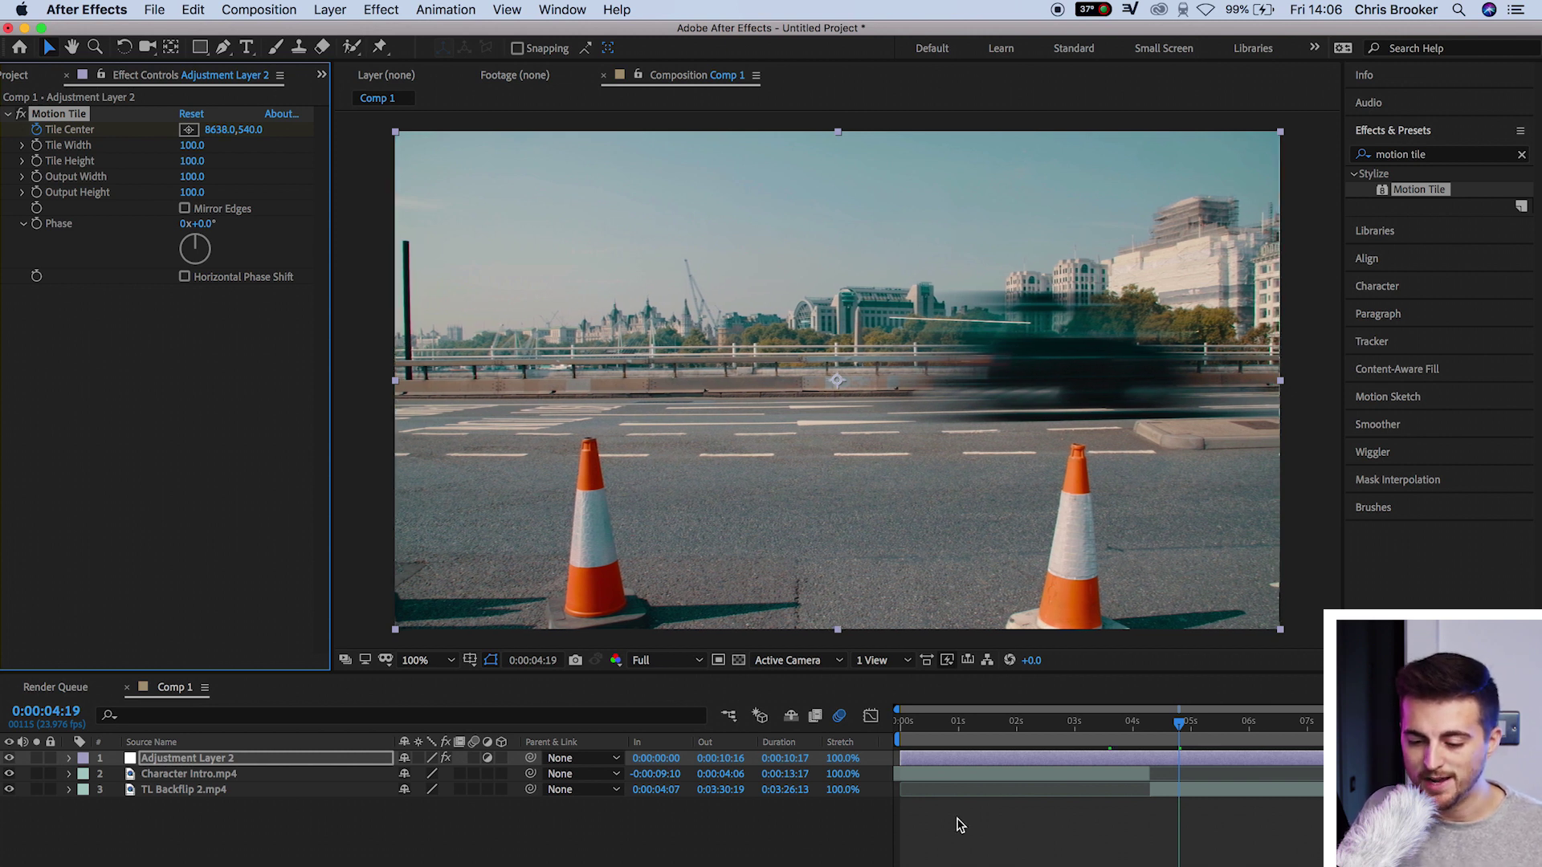
pyautogui.moveTo(1171, 727); pyautogui.dragTo(1066, 727)
pyautogui.press('space')
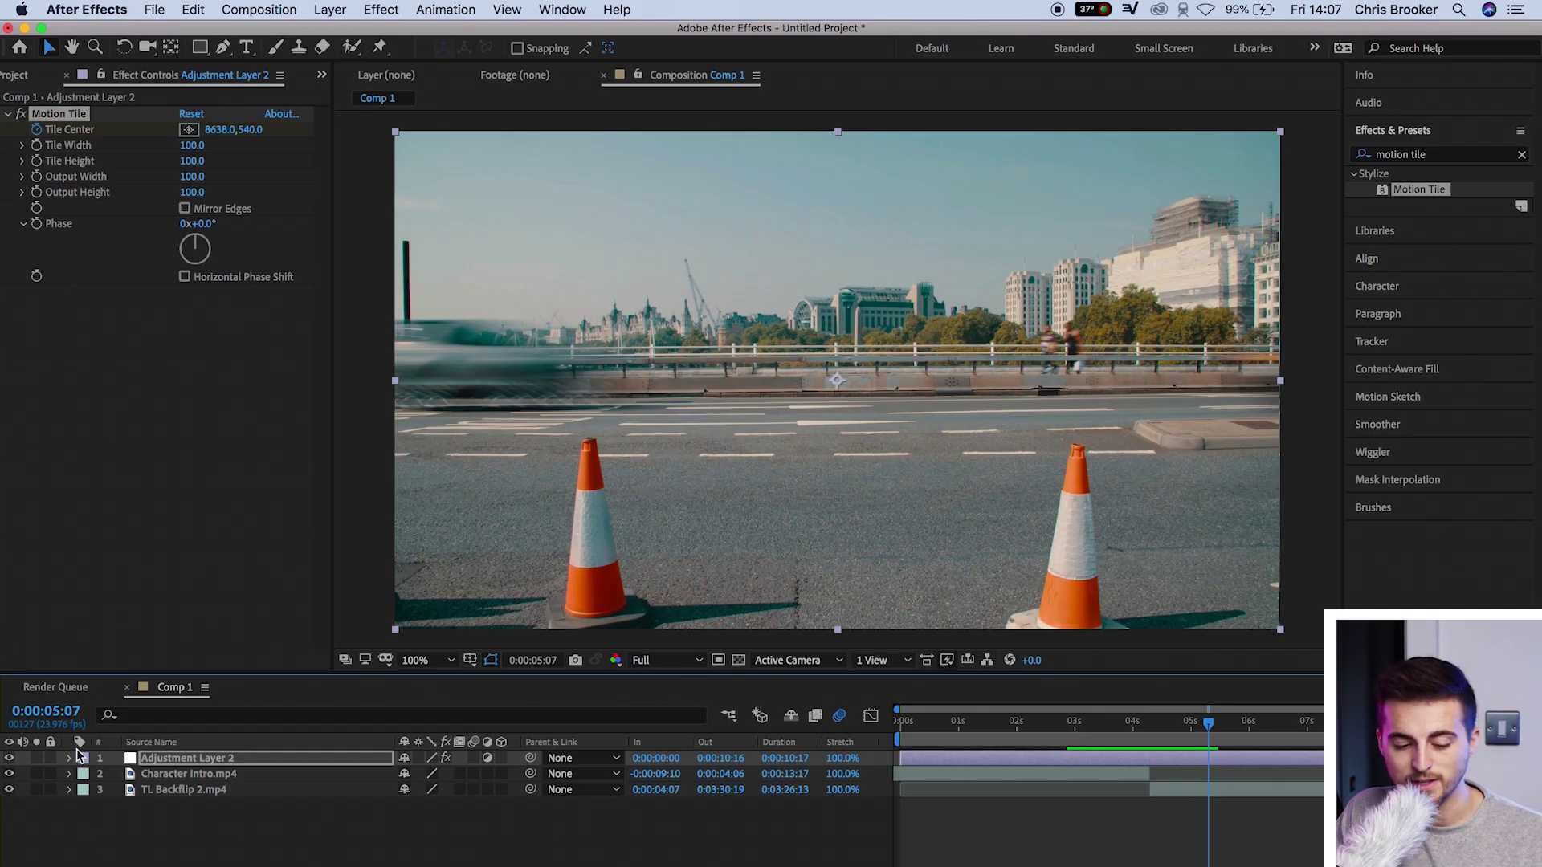
pyautogui.click(69, 759)
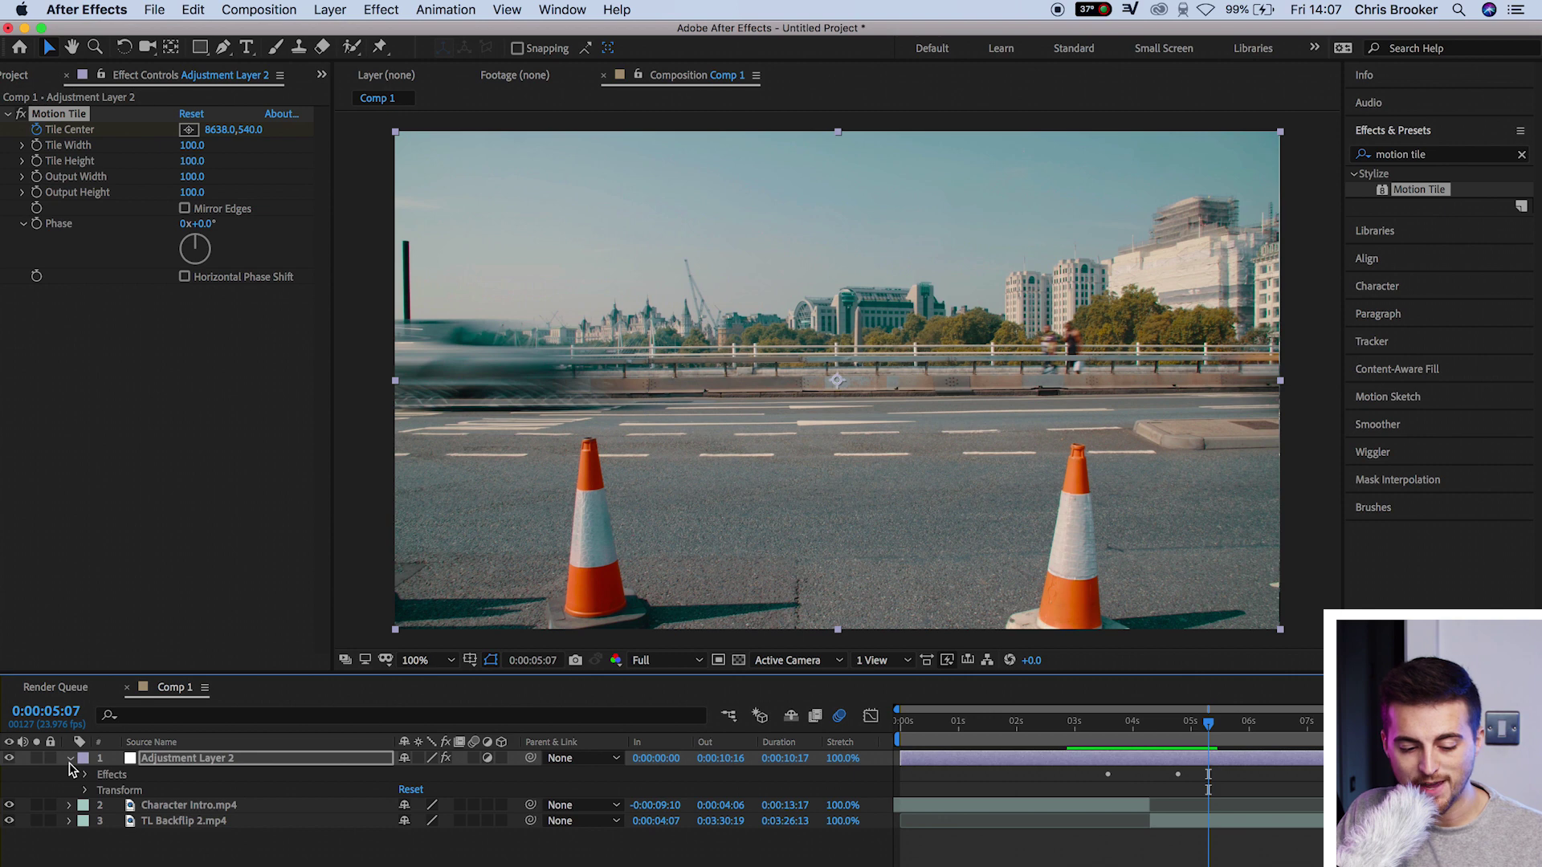
# - Reveal Motion Tile's Tile Center keyframes on Adjustment Layer 2, select both, and open their keyframe options
pyautogui.click(87, 775)
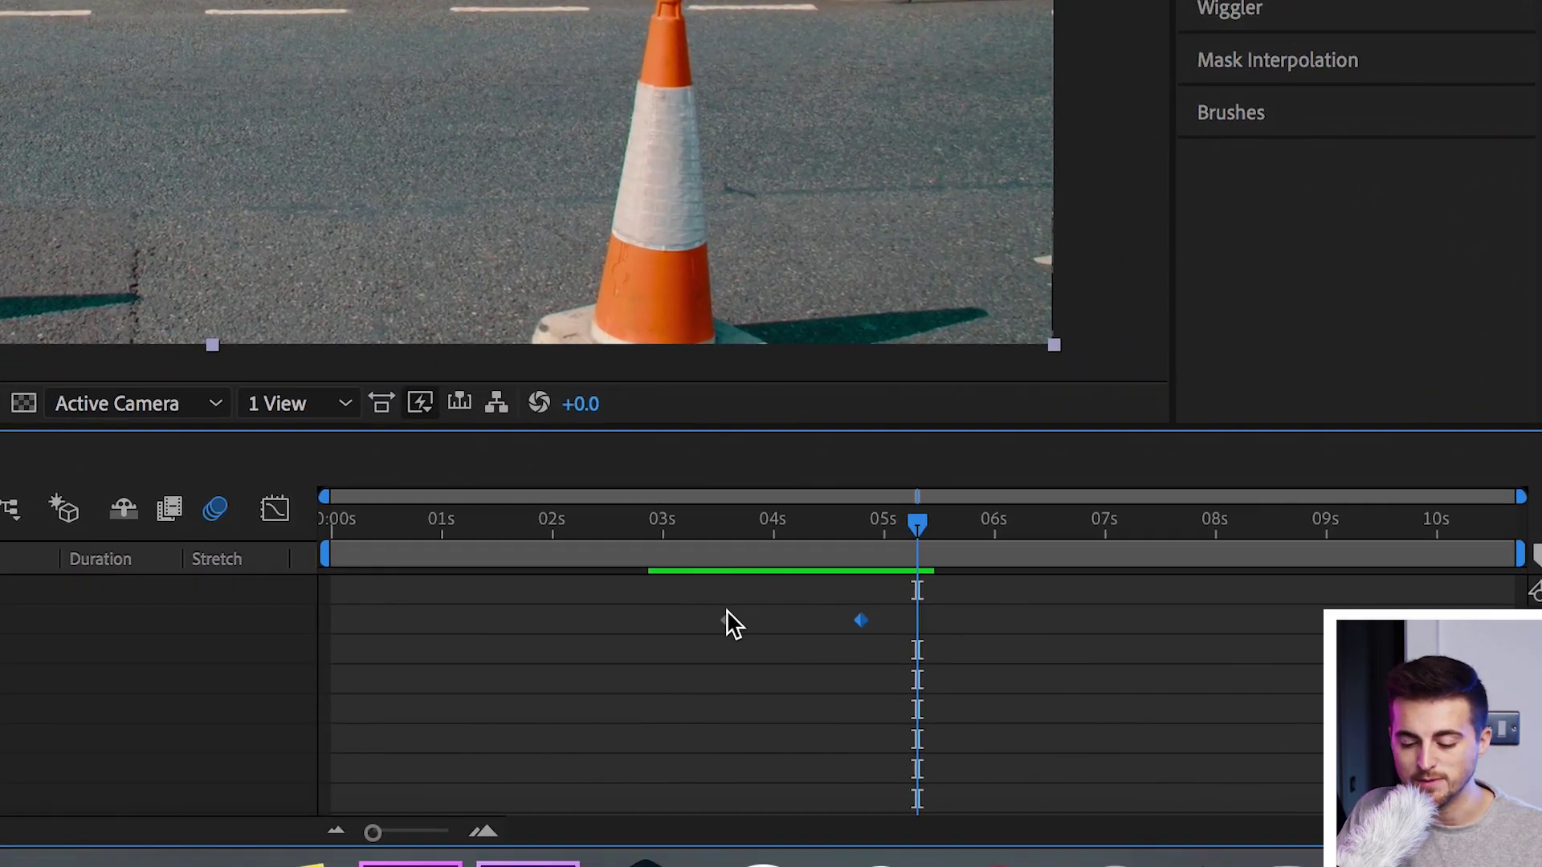
pyautogui.click(896, 687)
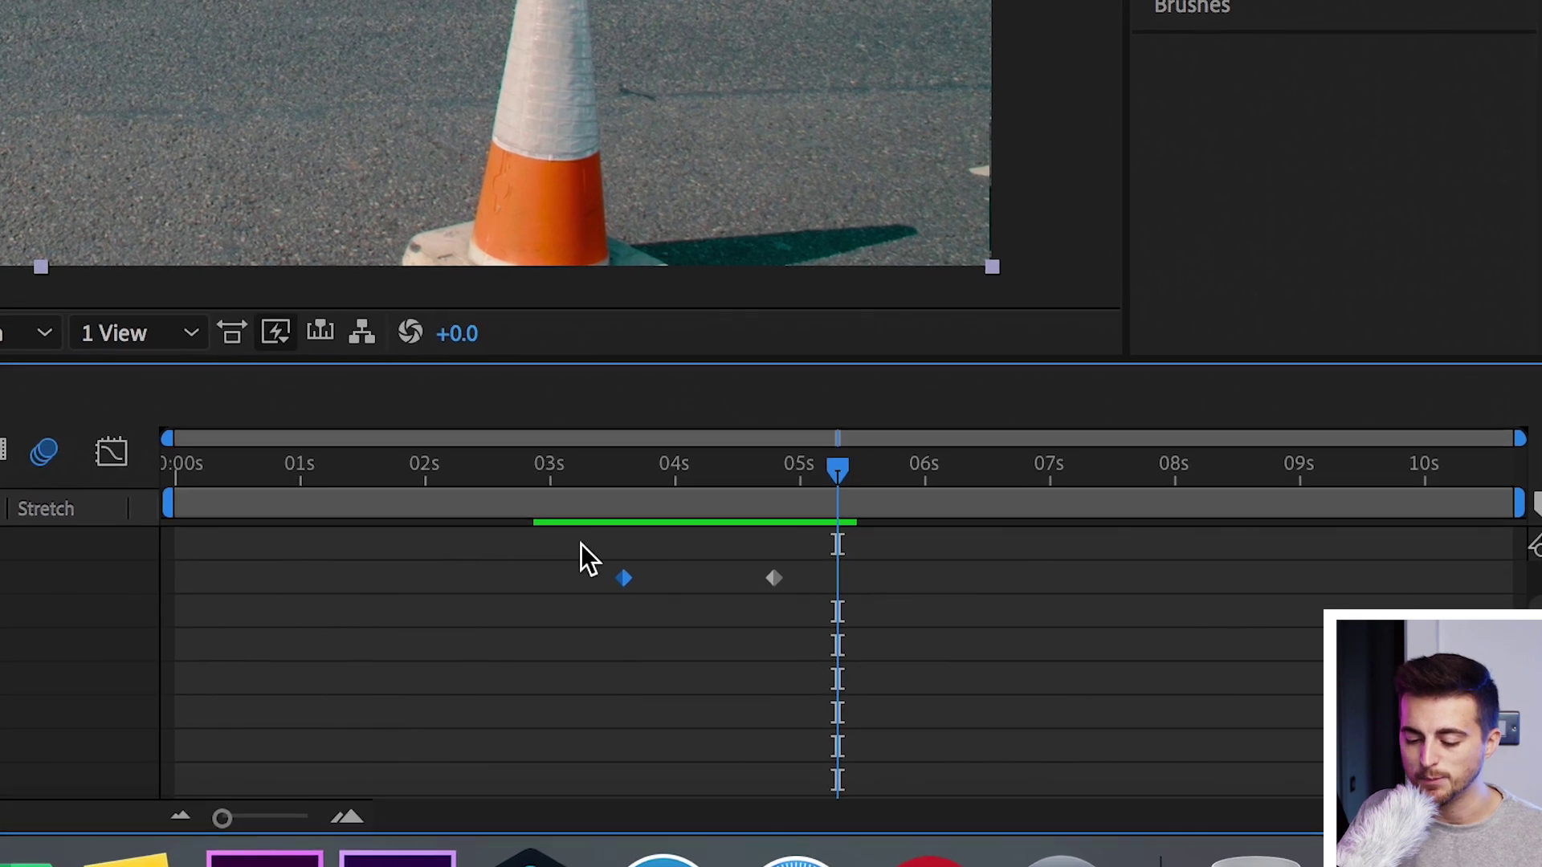
pyautogui.moveTo(645, 570); pyautogui.dragTo(832, 609)
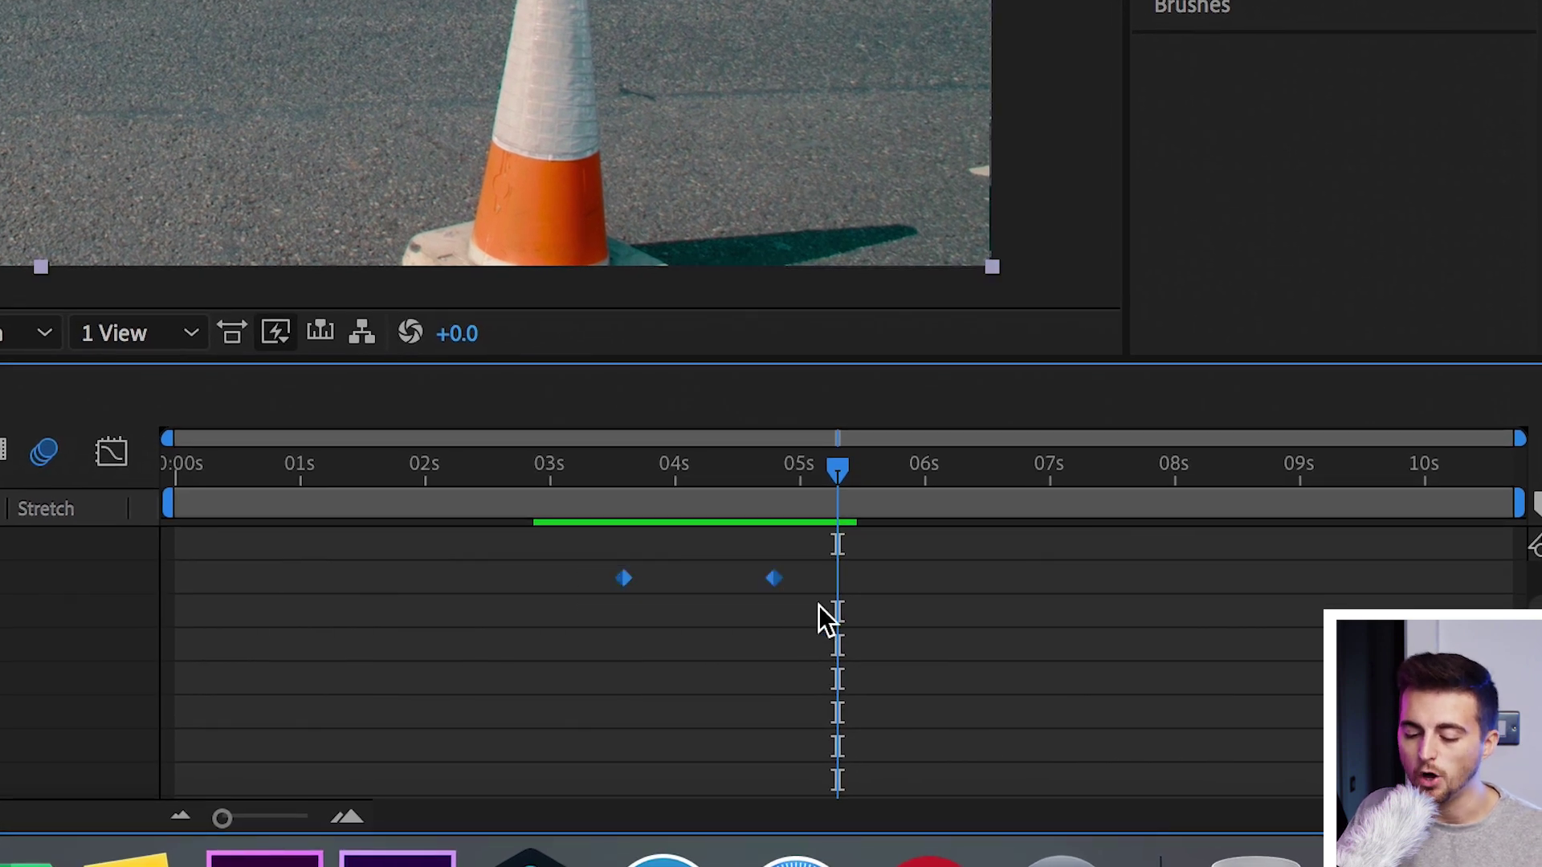
pyautogui.rightClick(630, 586)
pyautogui.moveTo(940, 793)
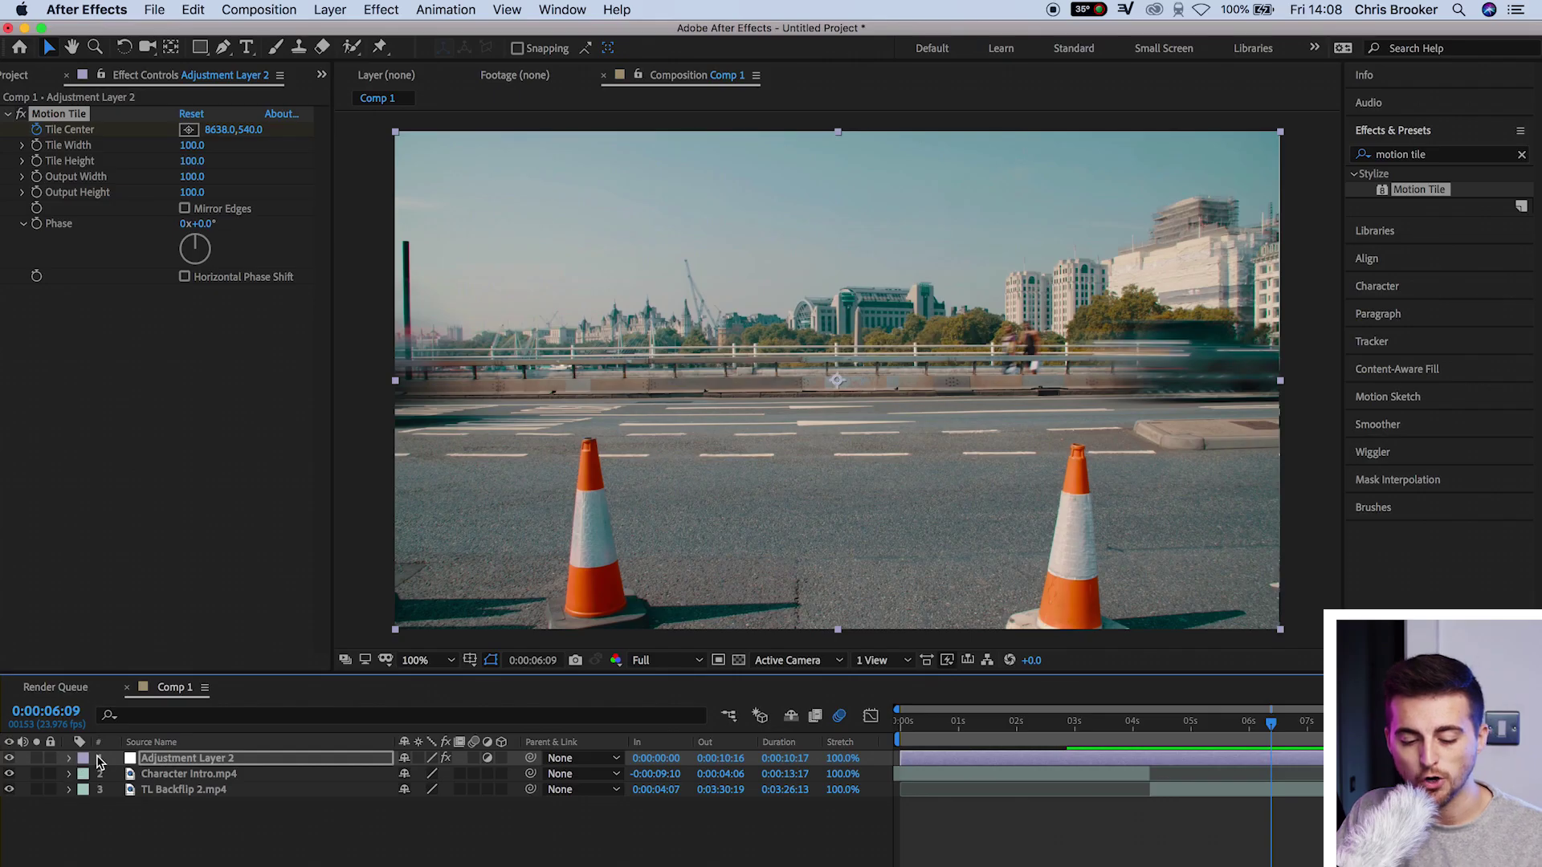
# - Switch on motion blur for all three layers, then set the playhead just before the transition
pyautogui.moveTo(254, 846); pyautogui.dragTo(199, 750)
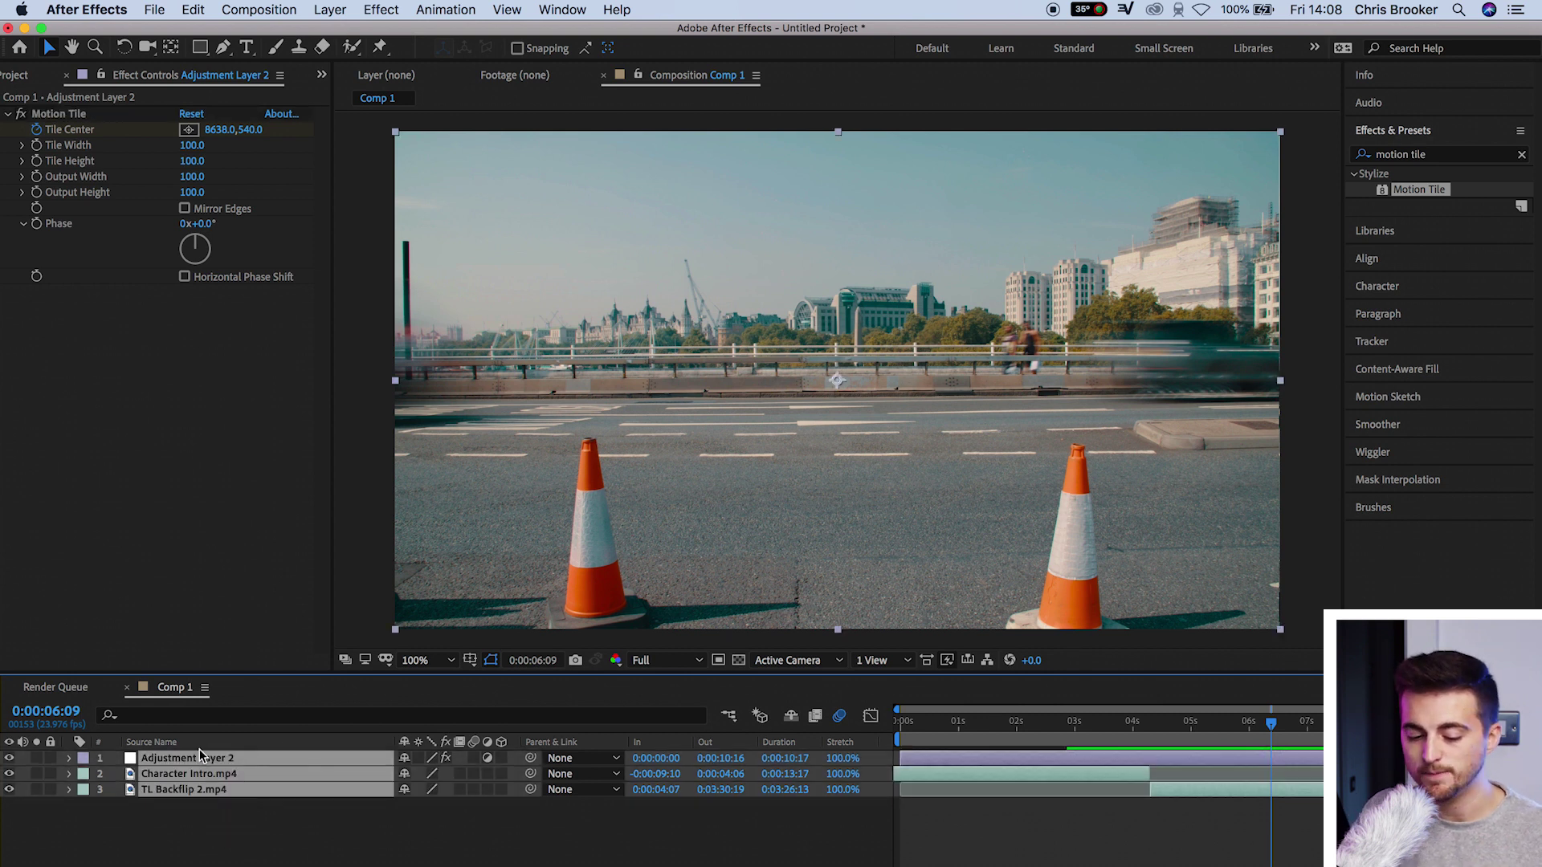
pyautogui.click(473, 761)
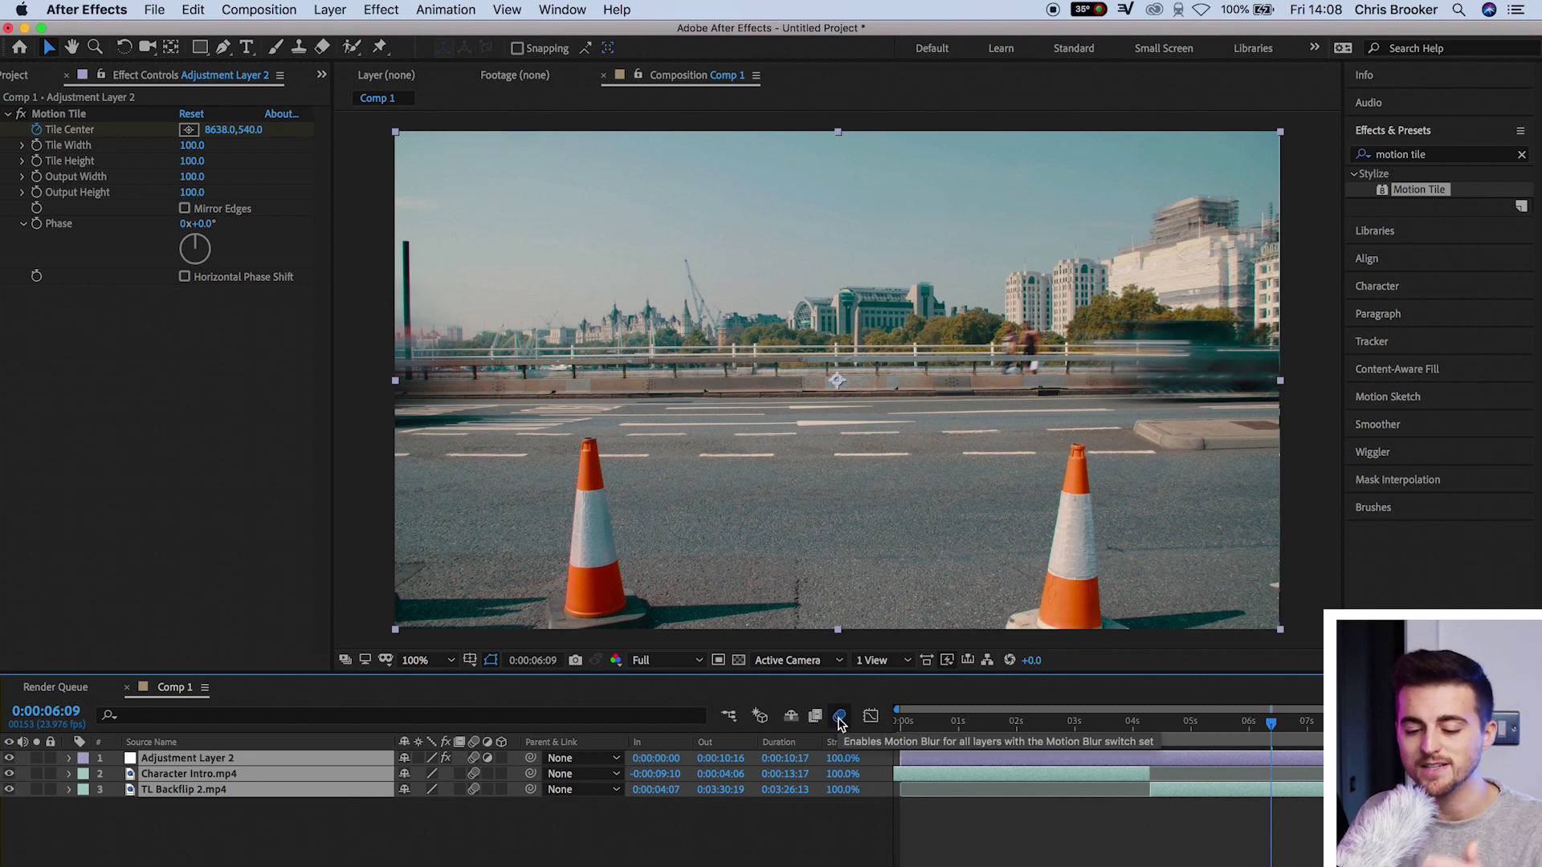
pyautogui.click(1118, 727)
pyautogui.moveTo(1119, 730); pyautogui.dragTo(1112, 728)
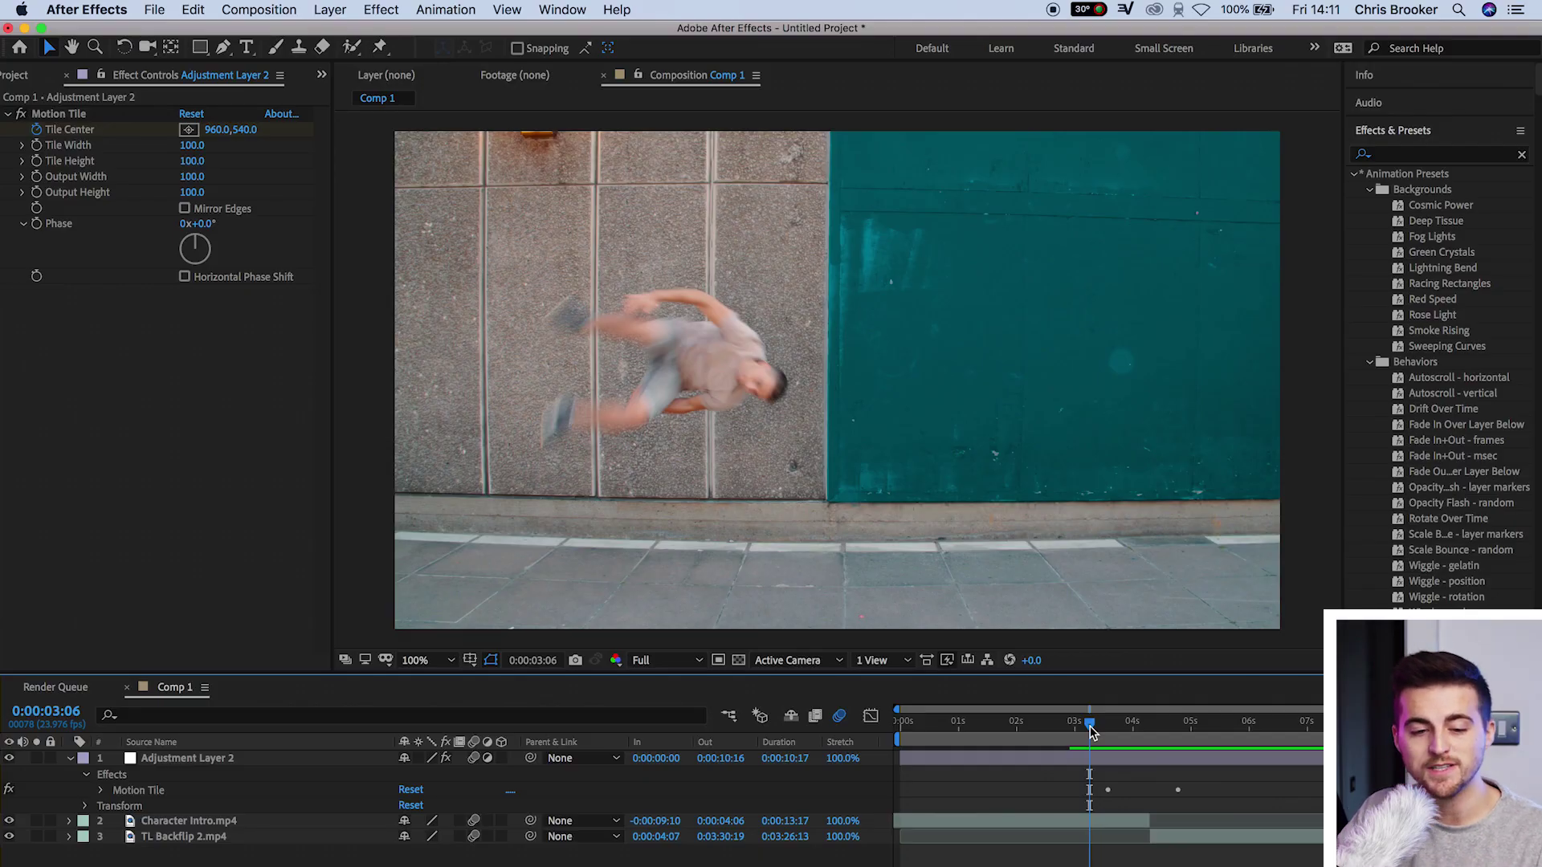
# - Set Motion Tile's Output Width to 300
pyautogui.click(63, 115)
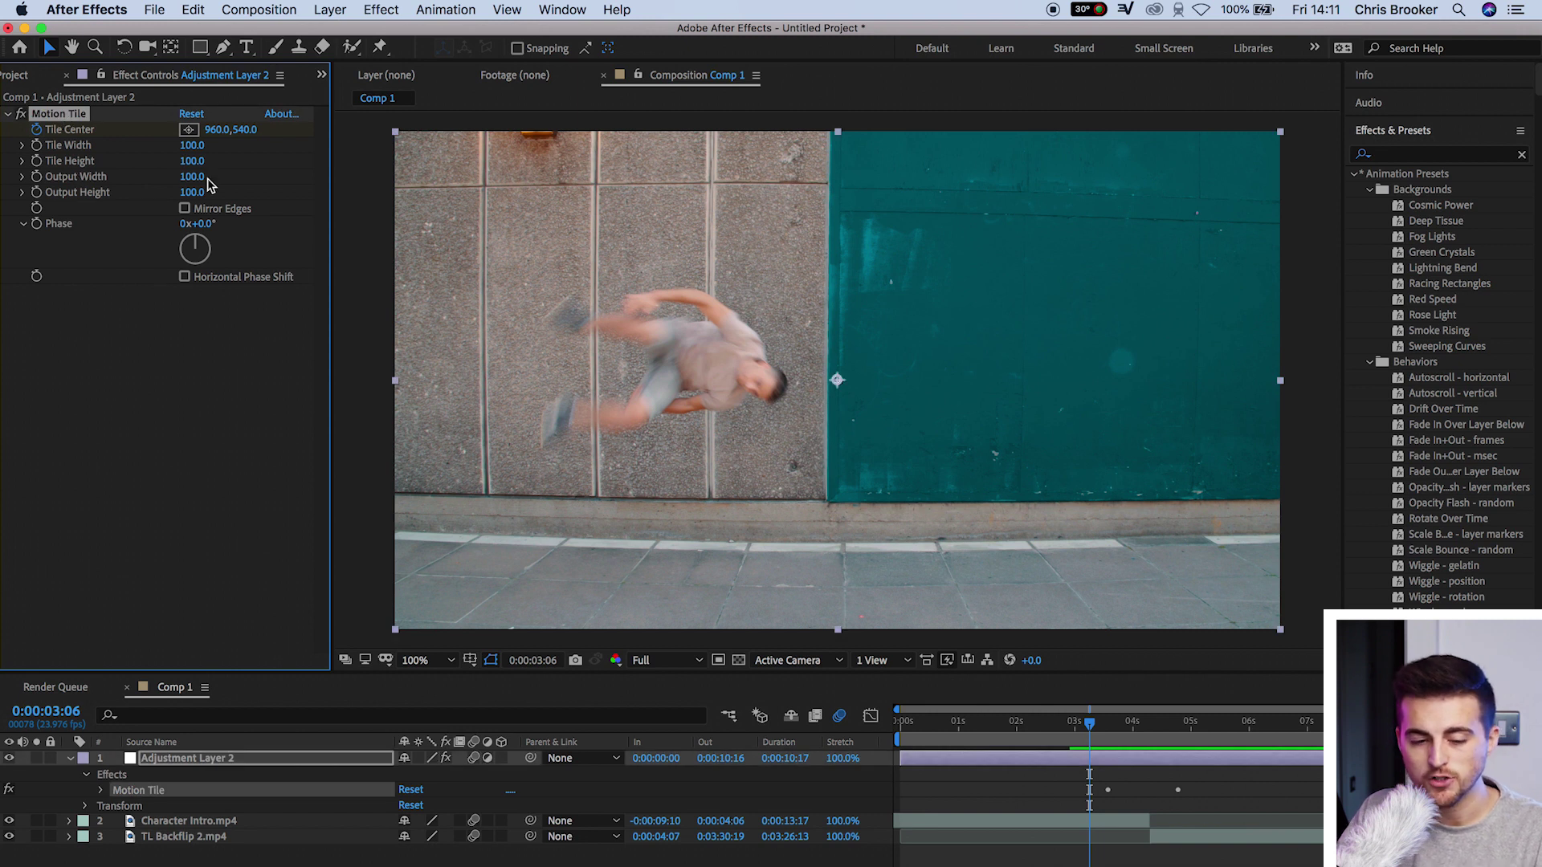
pyautogui.click(193, 186)
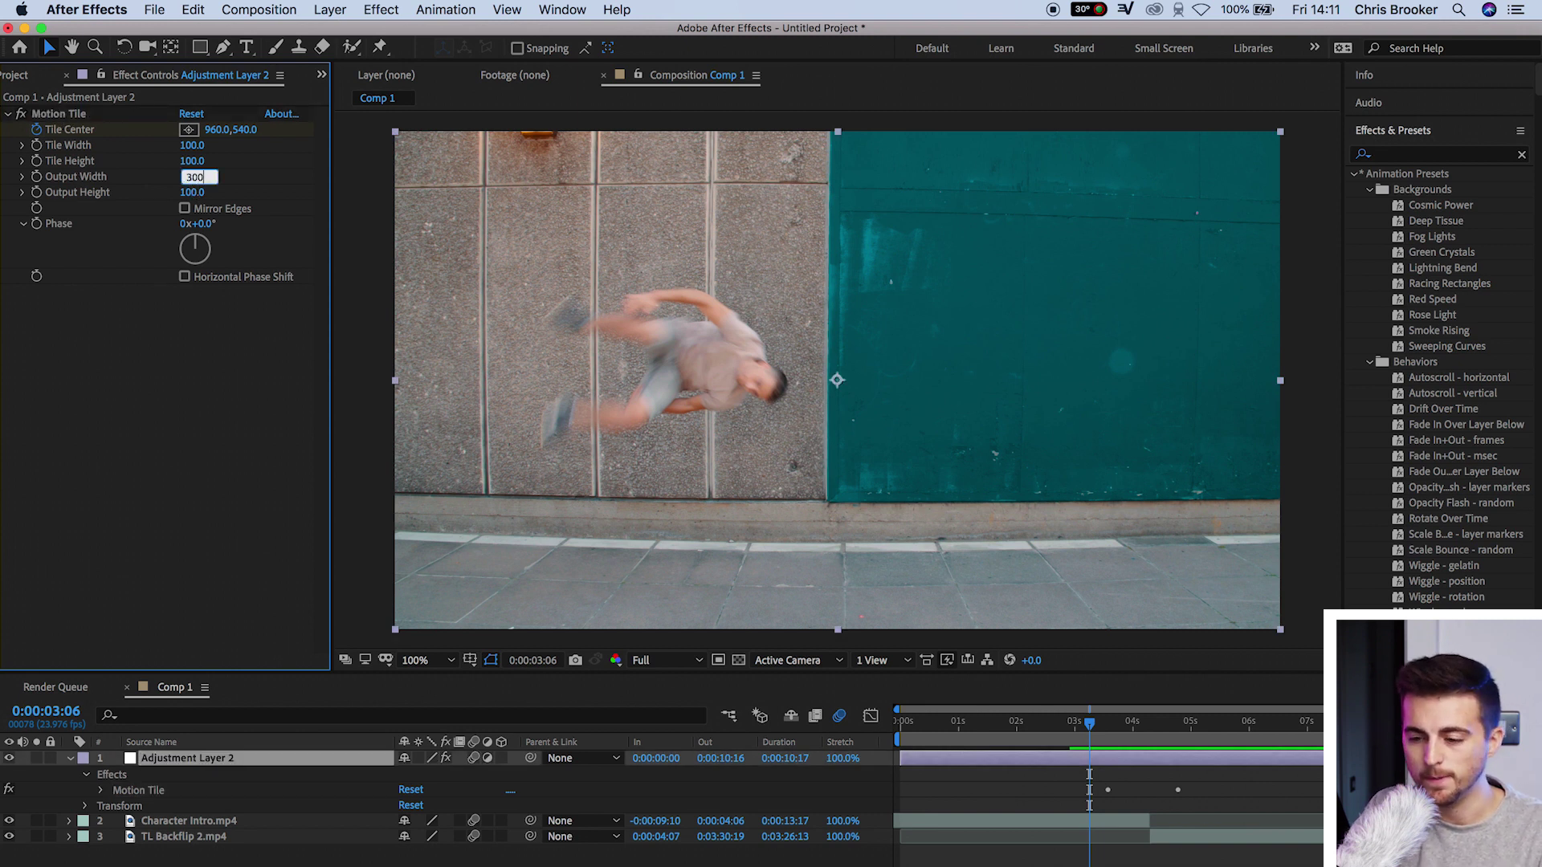
pyautogui.press('Return')
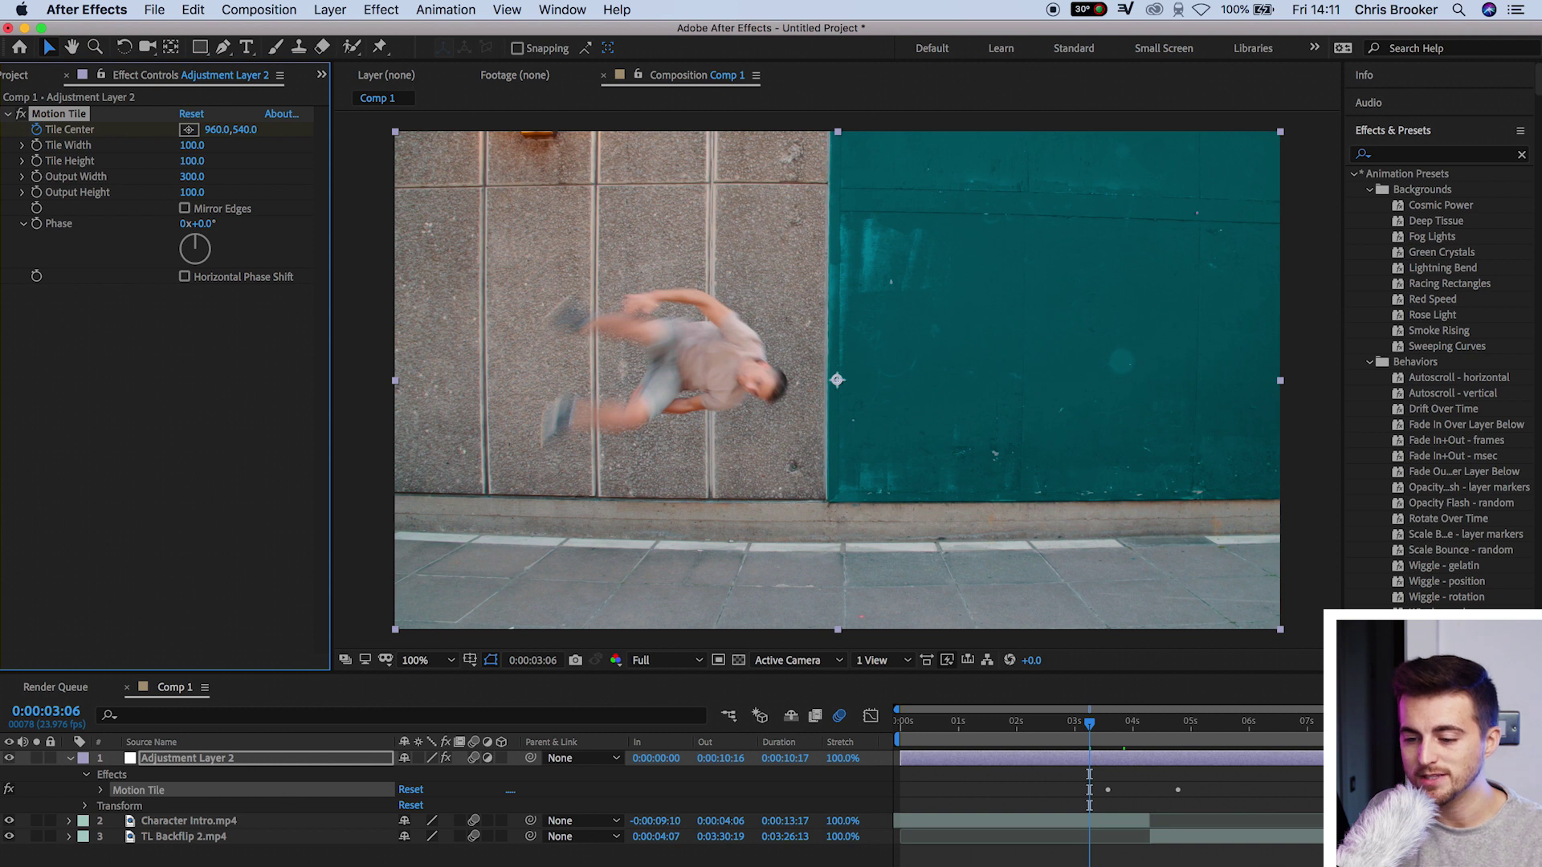
# - Find the Transform effect by searching 'trans' and apply it to the adjustment layer
pyautogui.click(1397, 154)
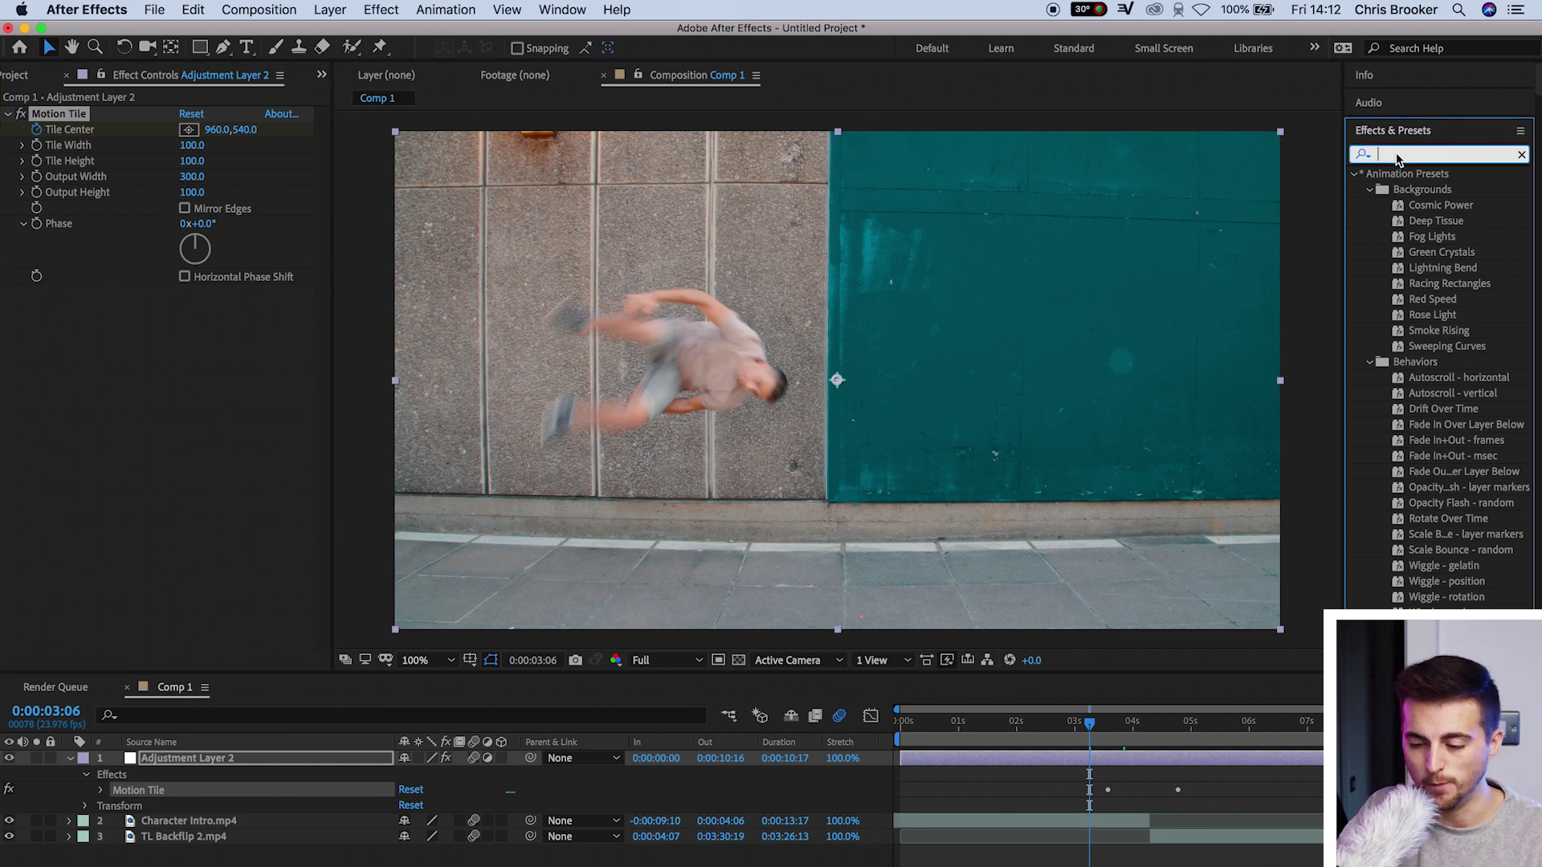
pyautogui.write('trans')
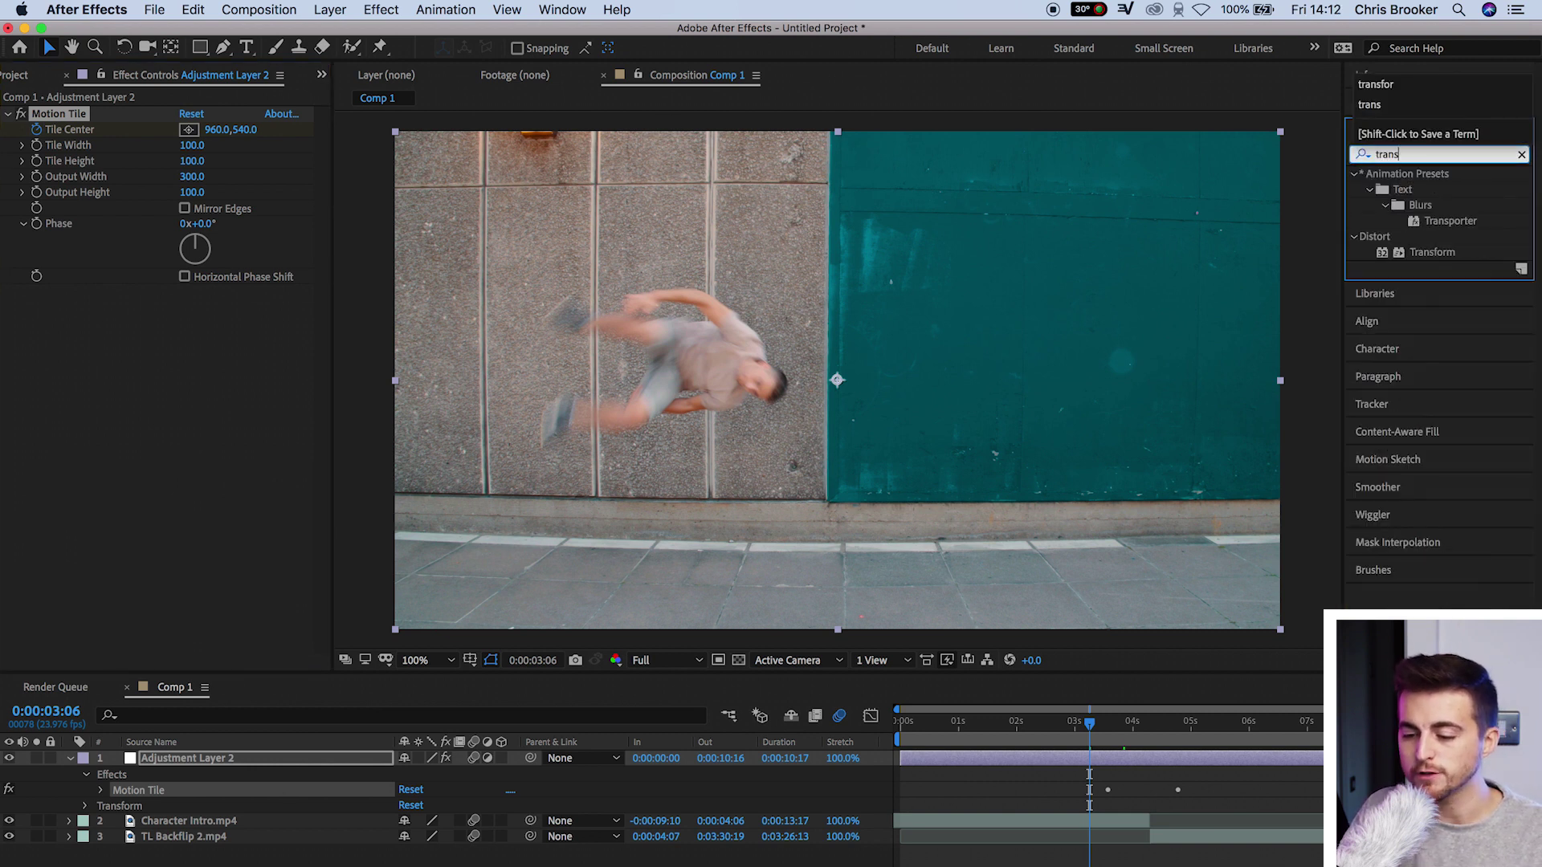
pyautogui.click(1438, 251)
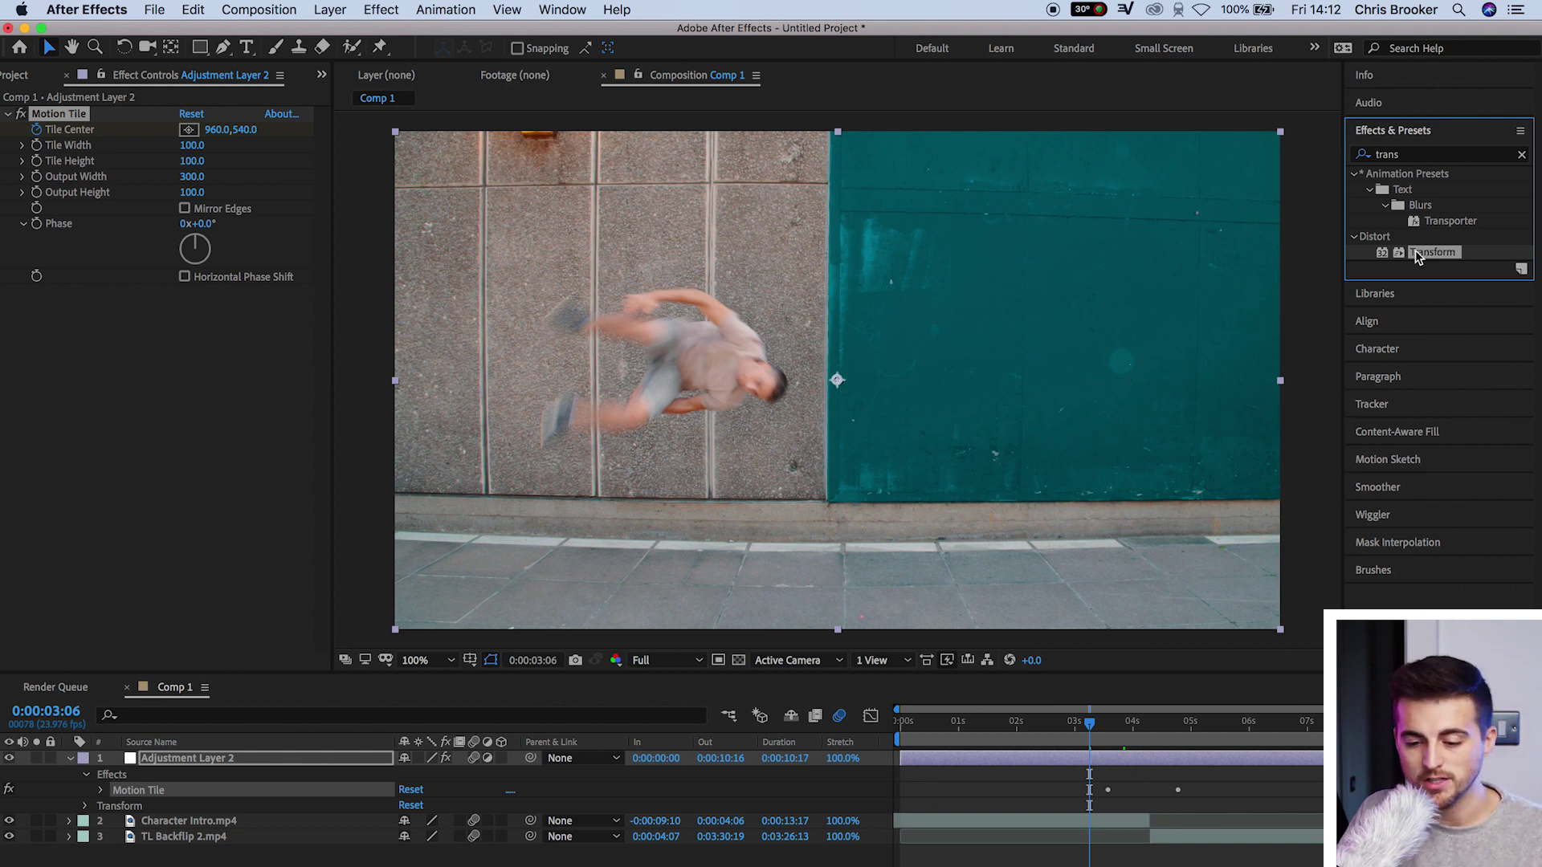
pyautogui.moveTo(1415, 255); pyautogui.dragTo(237, 379)
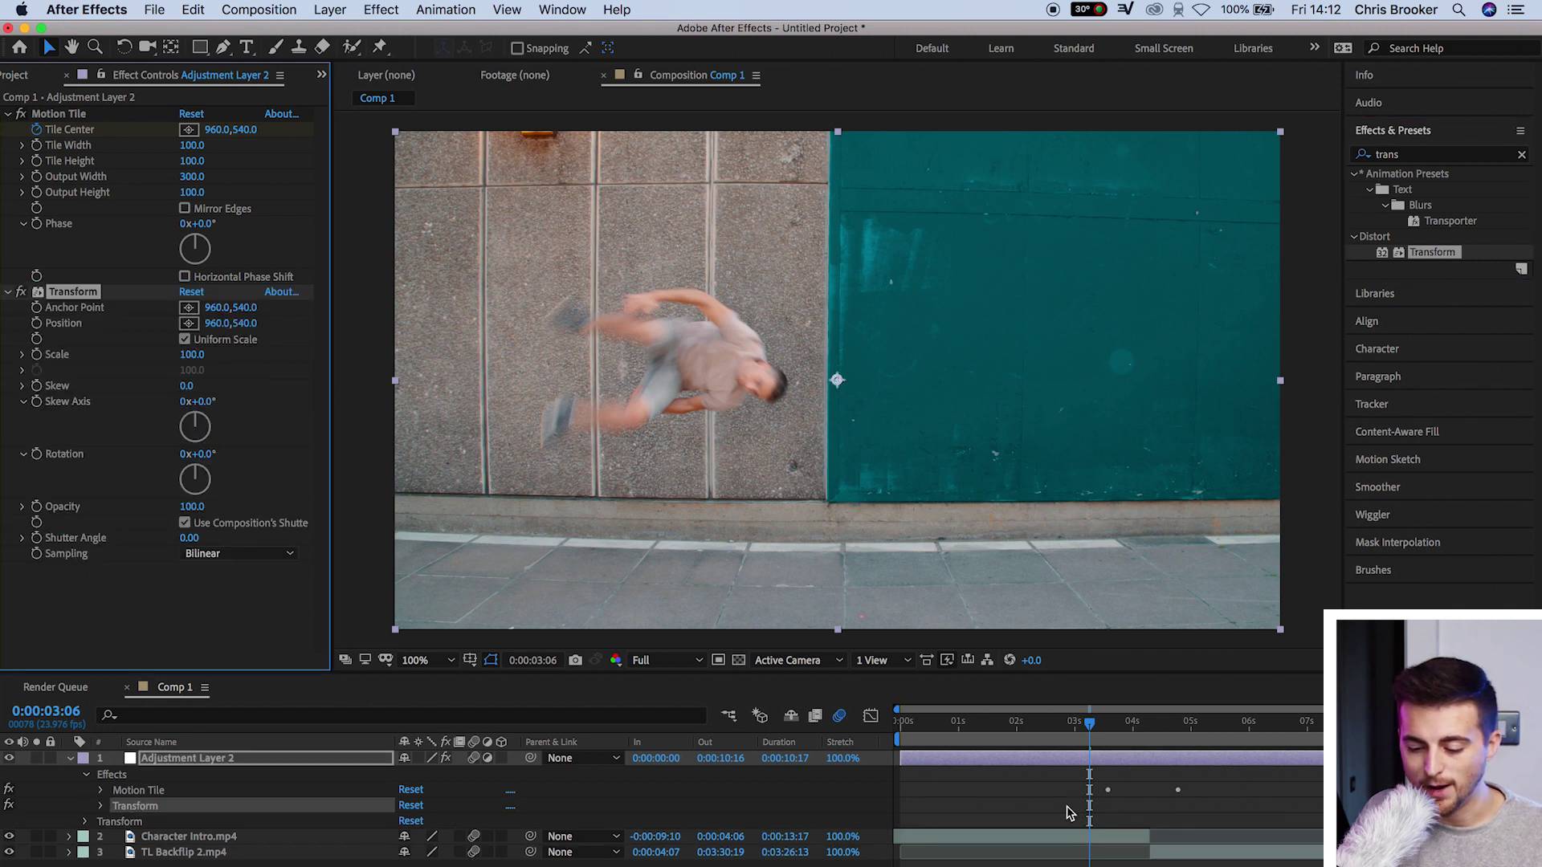
# - Keyframe Transform Skew at -20 at the transition midpoint, 0:00:04:07
pyautogui.moveTo(1123, 725); pyautogui.dragTo(1152, 727)
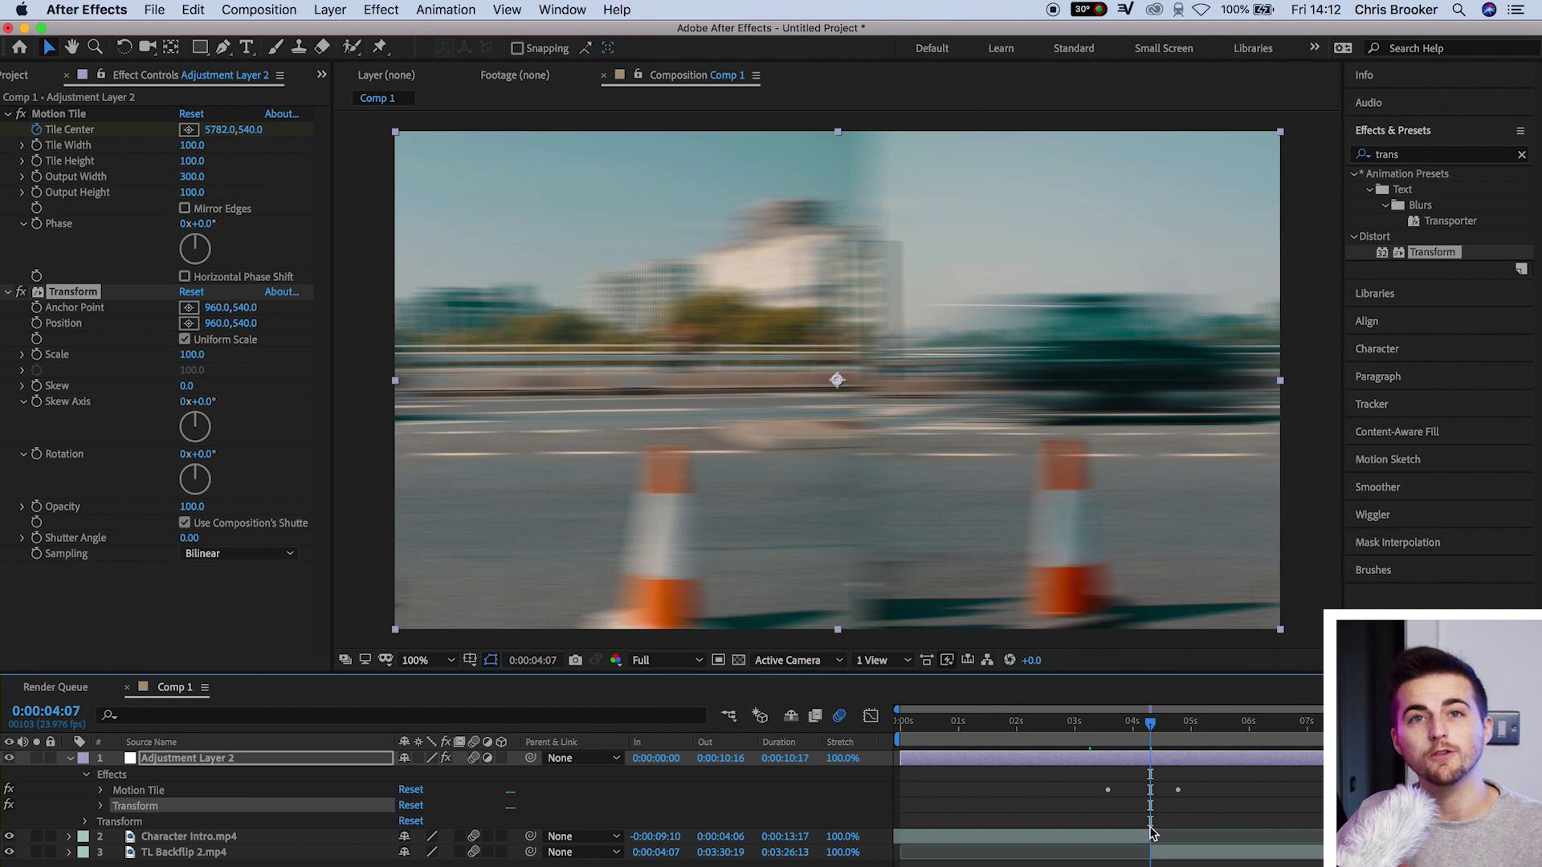
pyautogui.click(1129, 841)
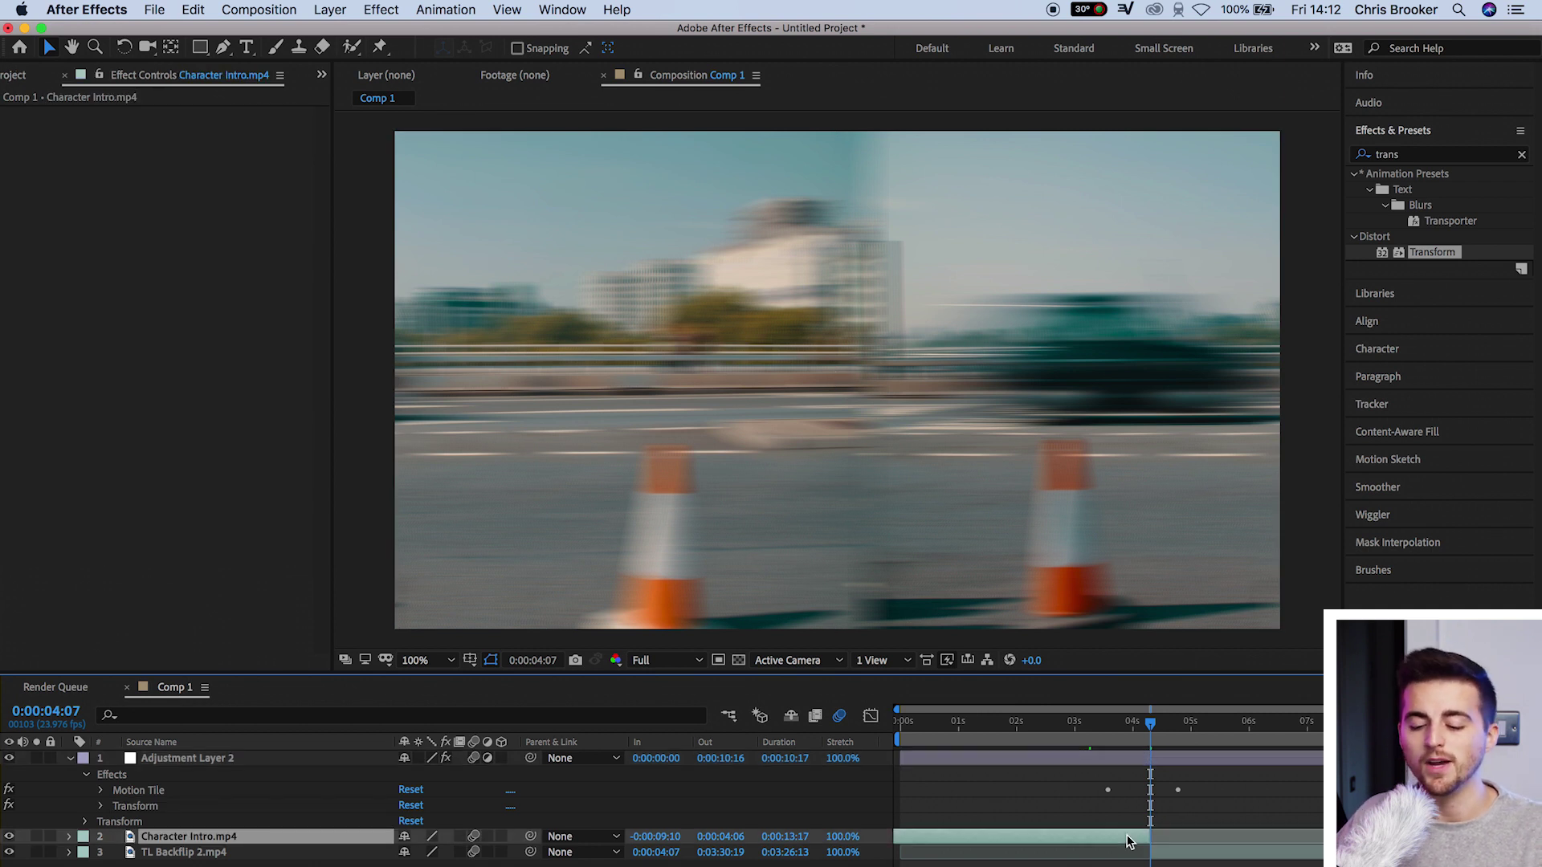
pyautogui.click(1124, 759)
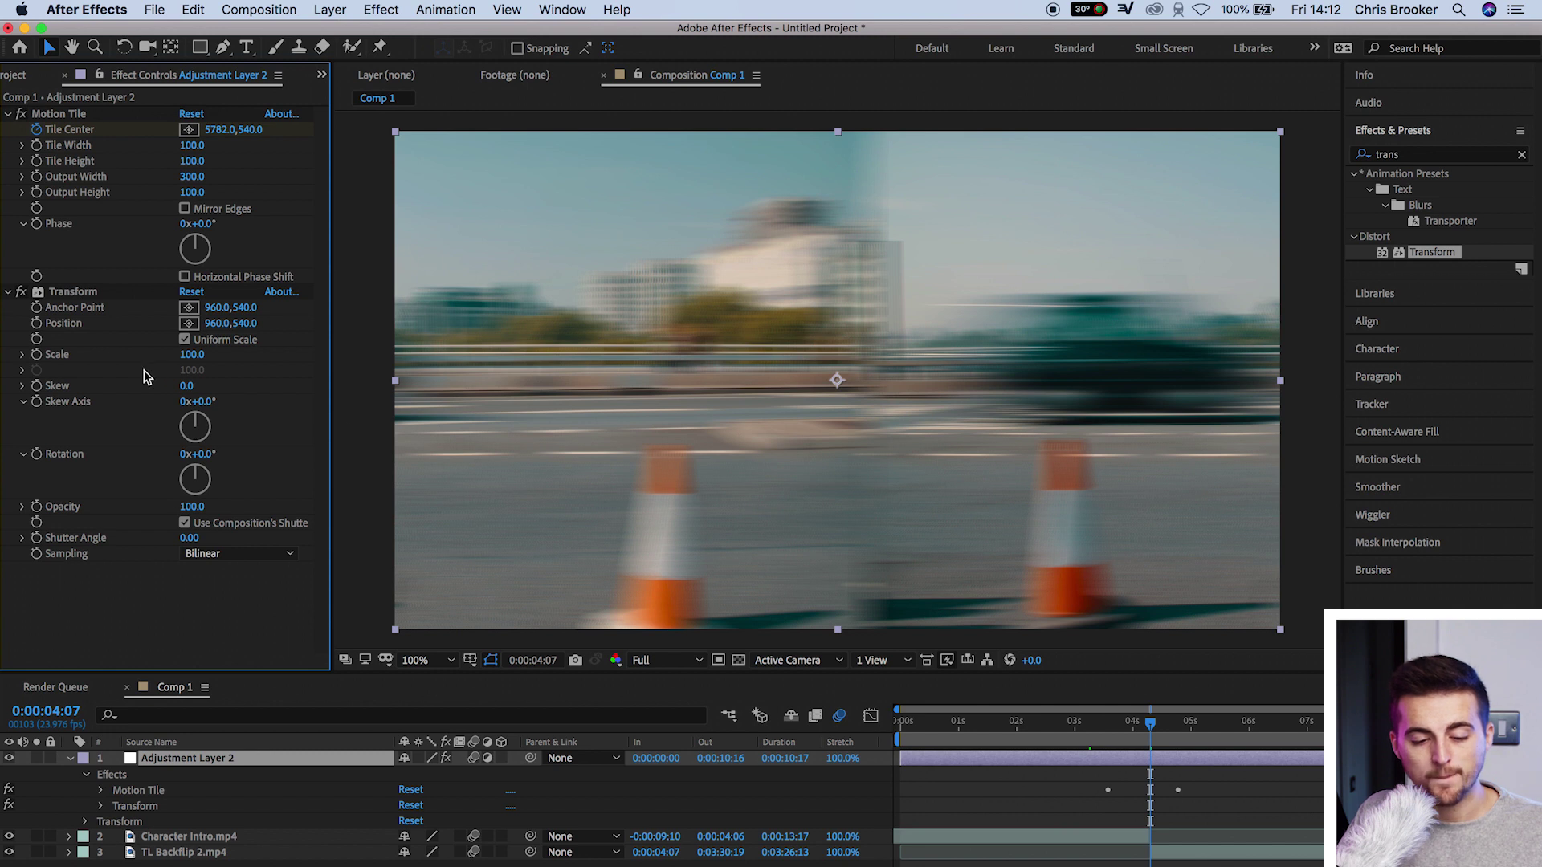
pyautogui.moveTo(186, 387); pyautogui.dragTo(178, 401)
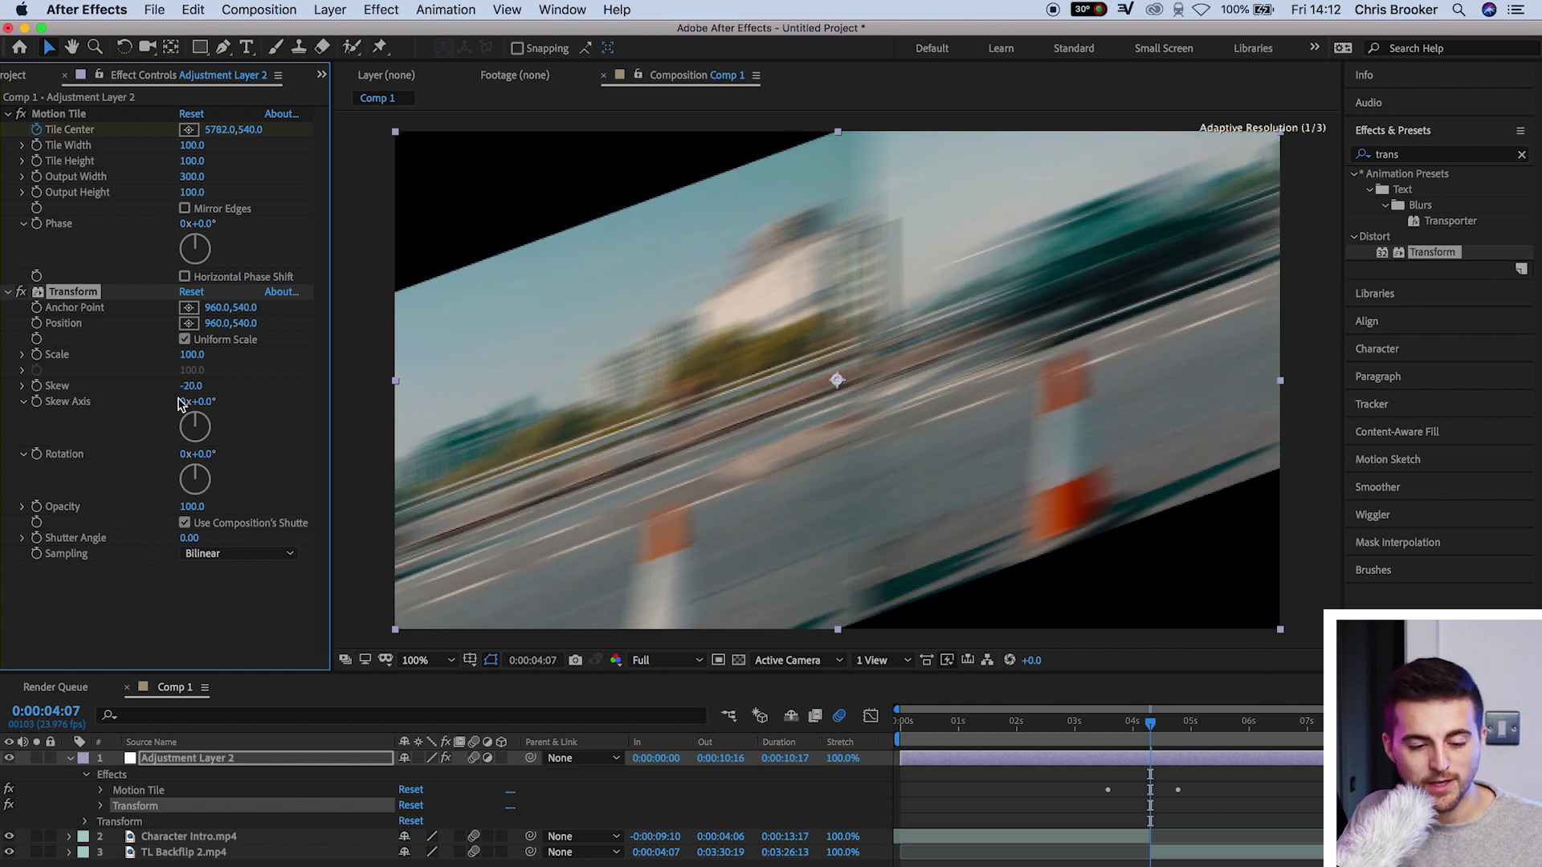
pyautogui.click(35, 387)
# - Set Skew keyframes of 0 at 0:00:03:14 and at 0:00:04:18
pyautogui.press('j')
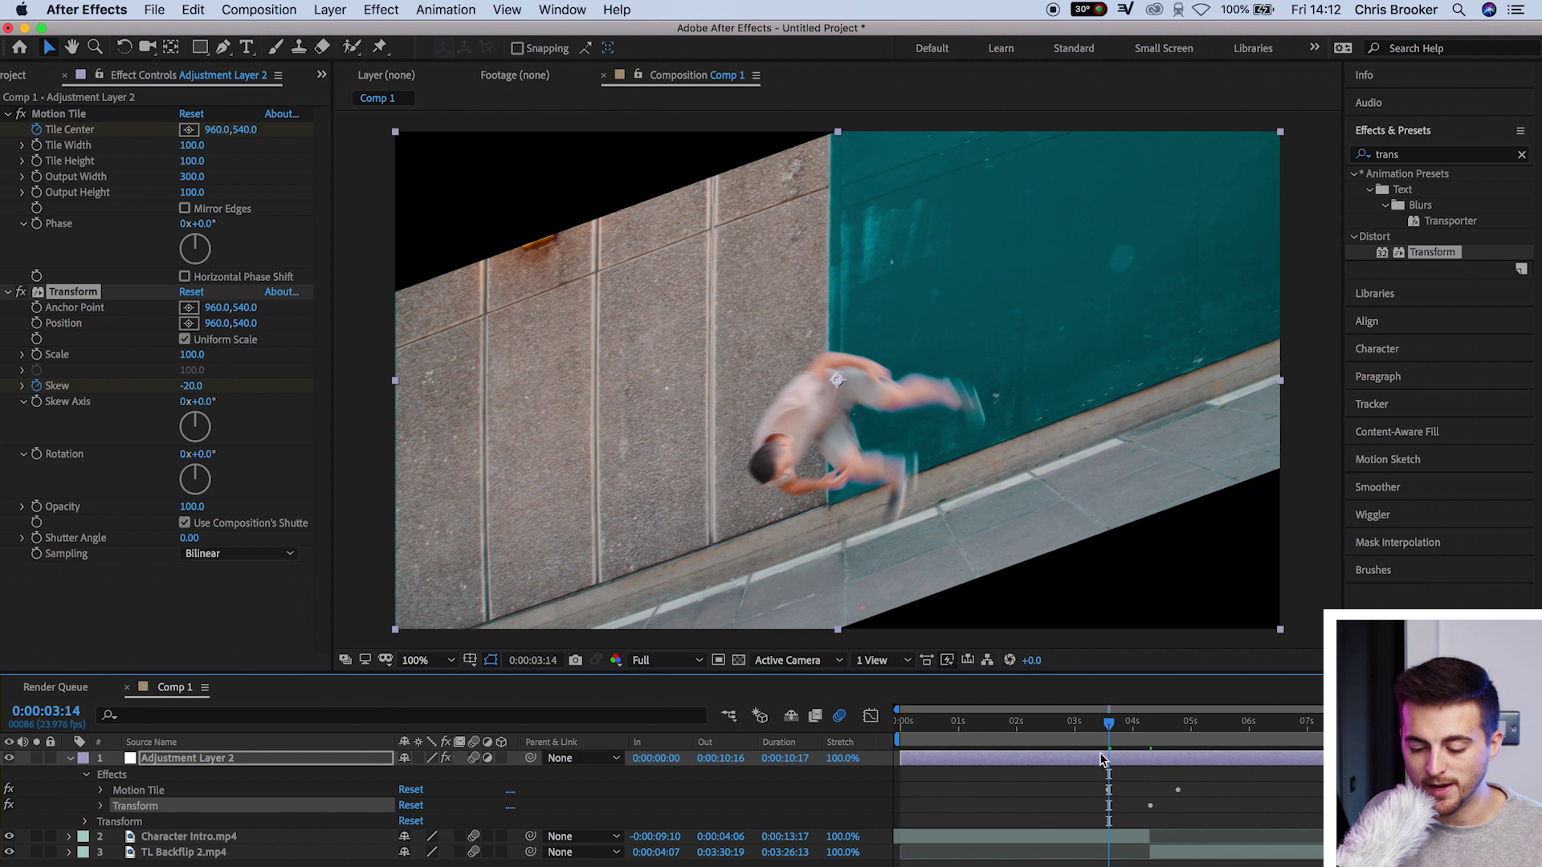
pyautogui.moveTo(1108, 725); pyautogui.dragTo(1110, 739)
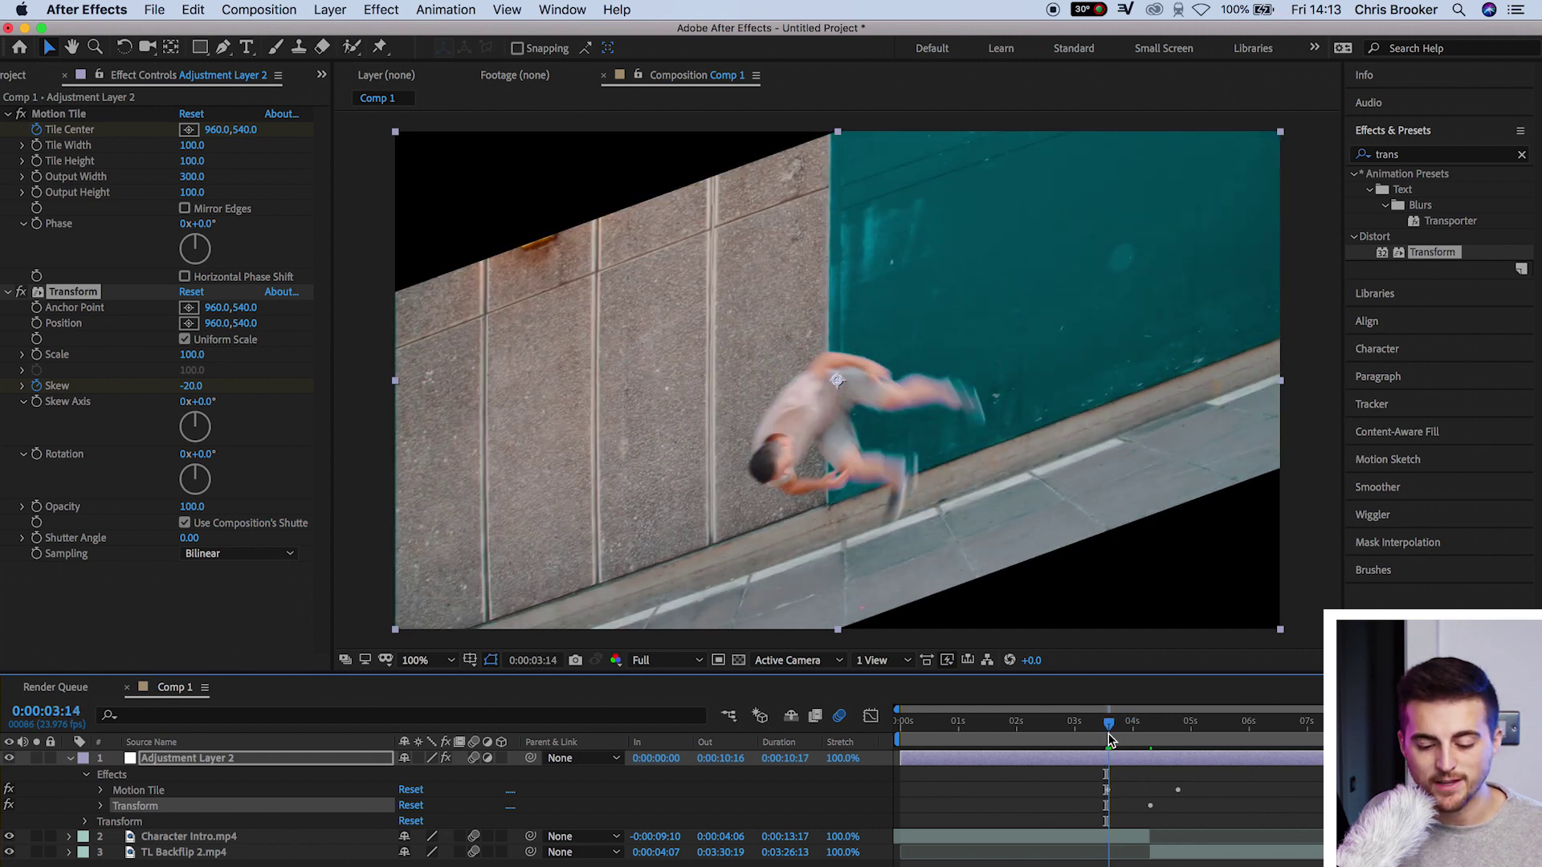
pyautogui.click(192, 386)
pyautogui.write('0')
pyautogui.press('Return')
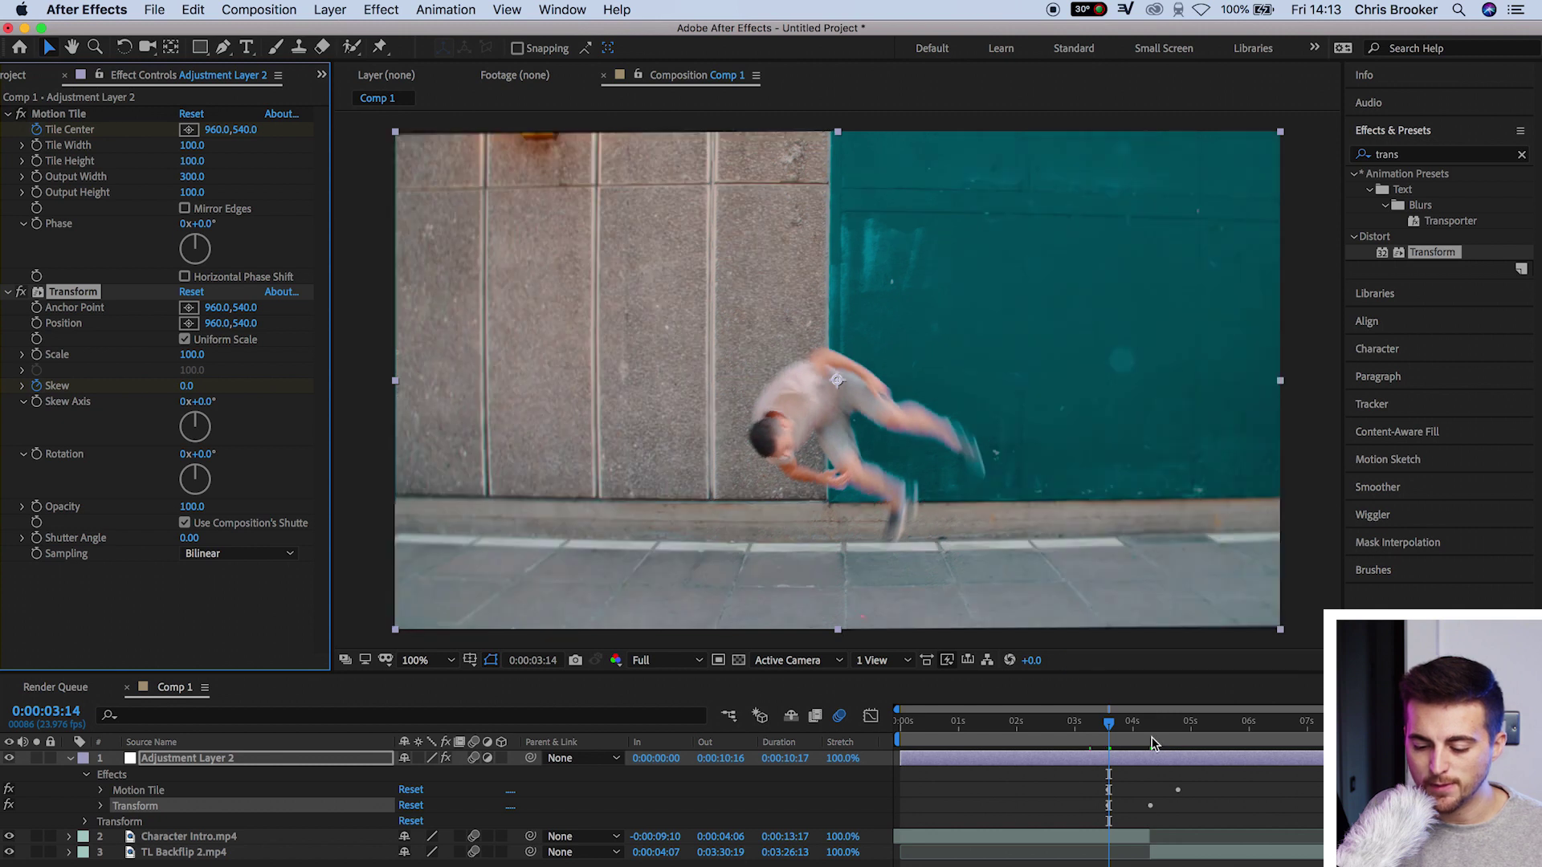
pyautogui.click(1178, 738)
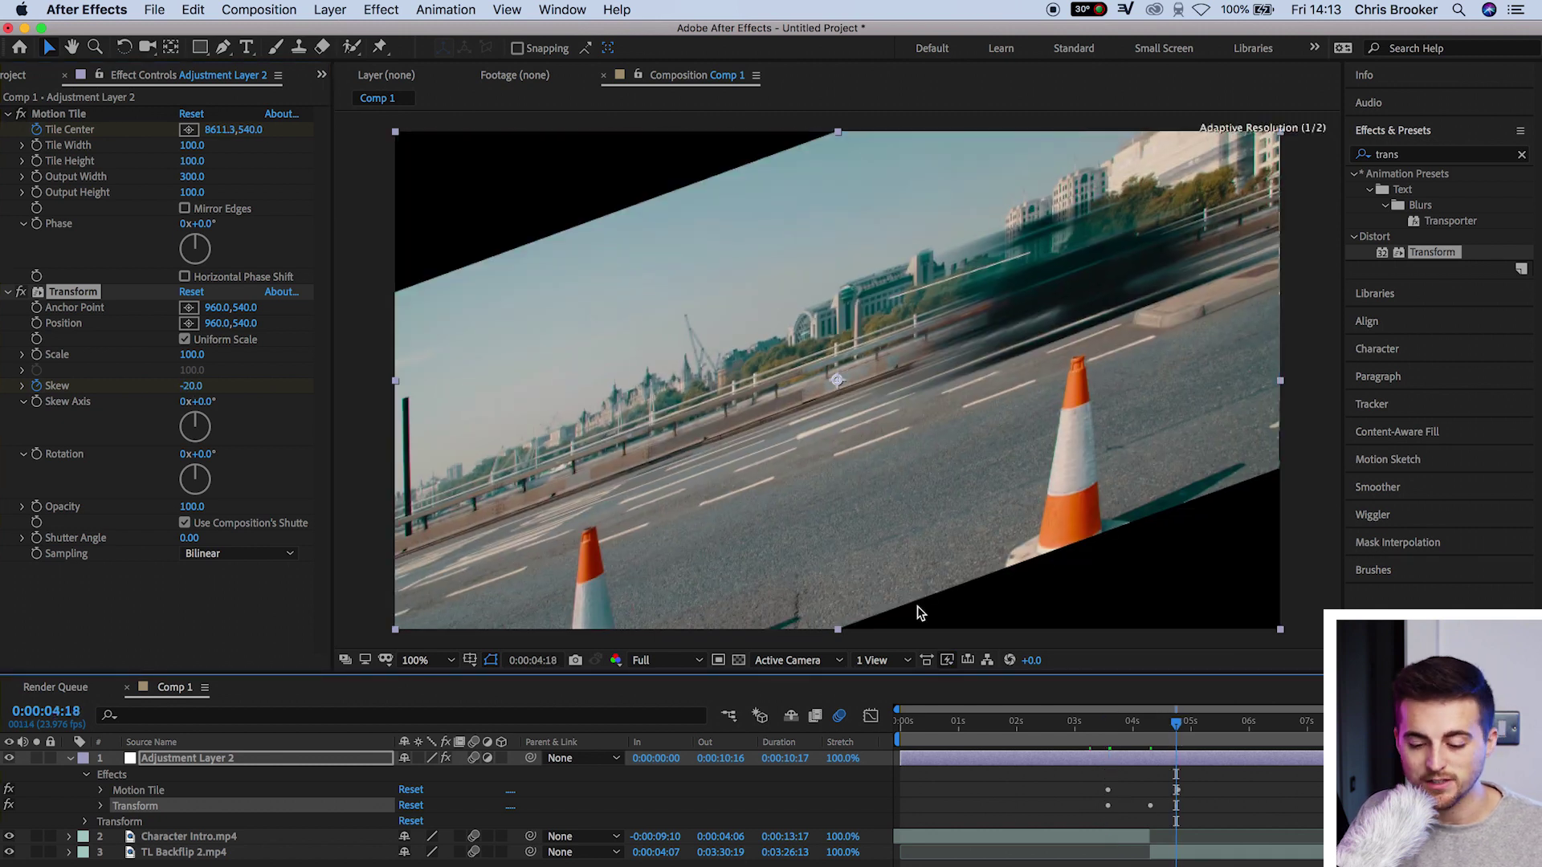
pyautogui.click(187, 387)
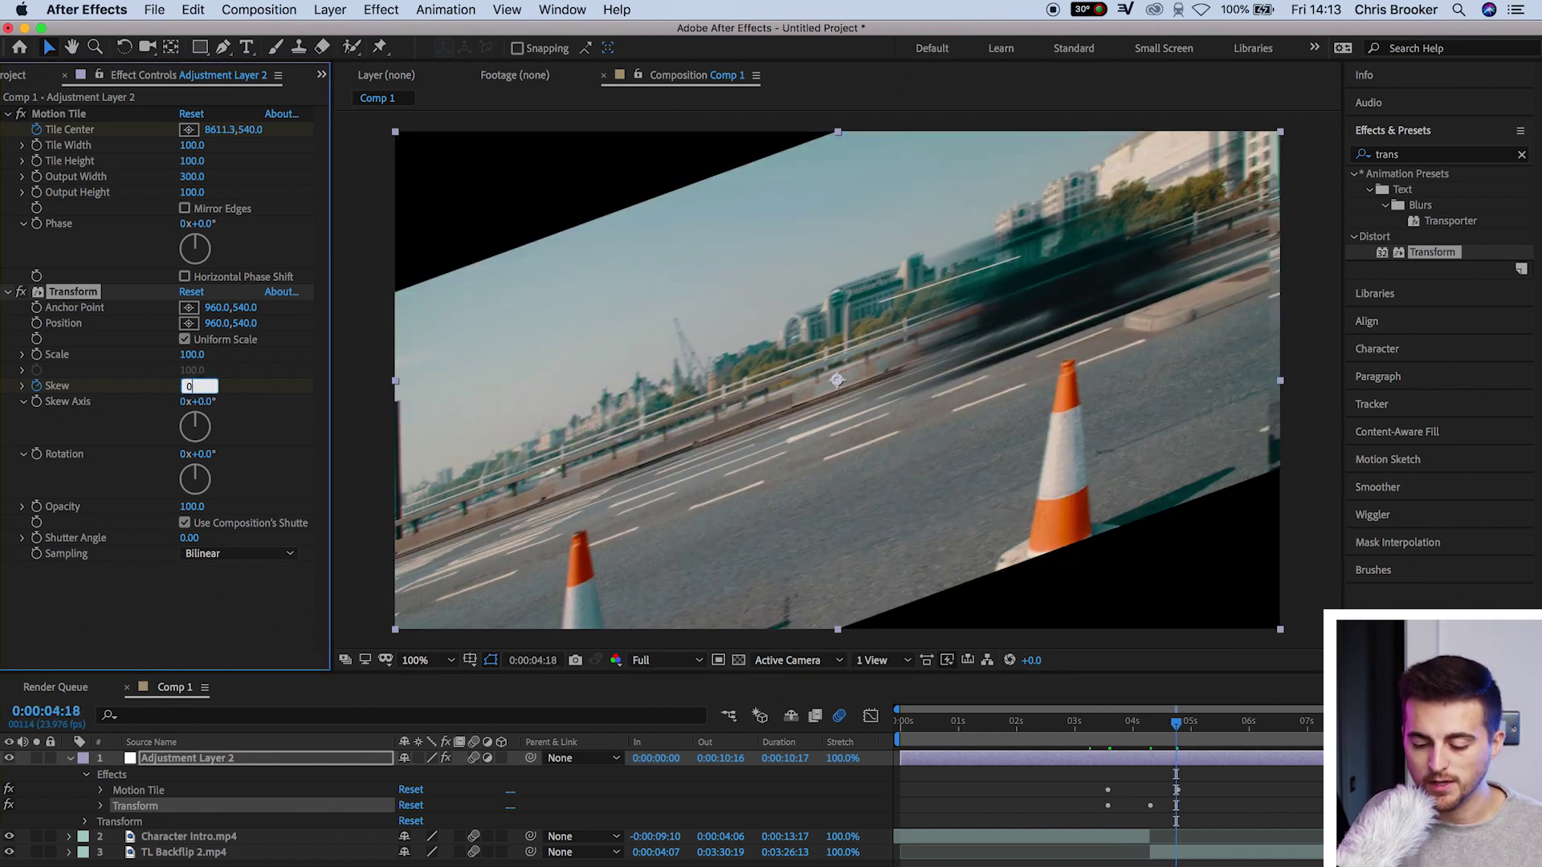
pyautogui.click(1103, 735)
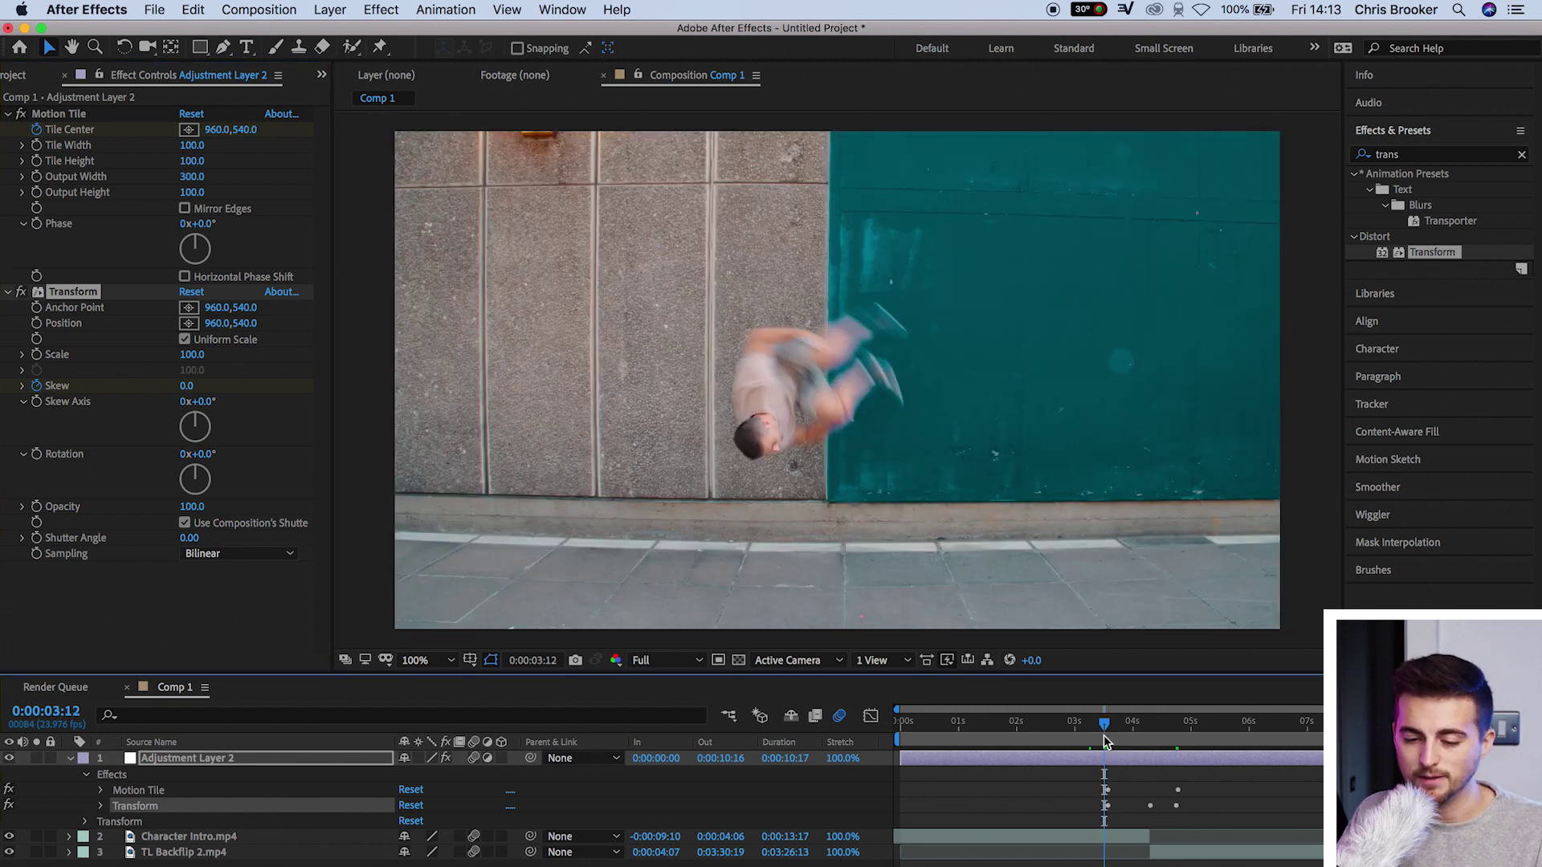
pyautogui.press('space')
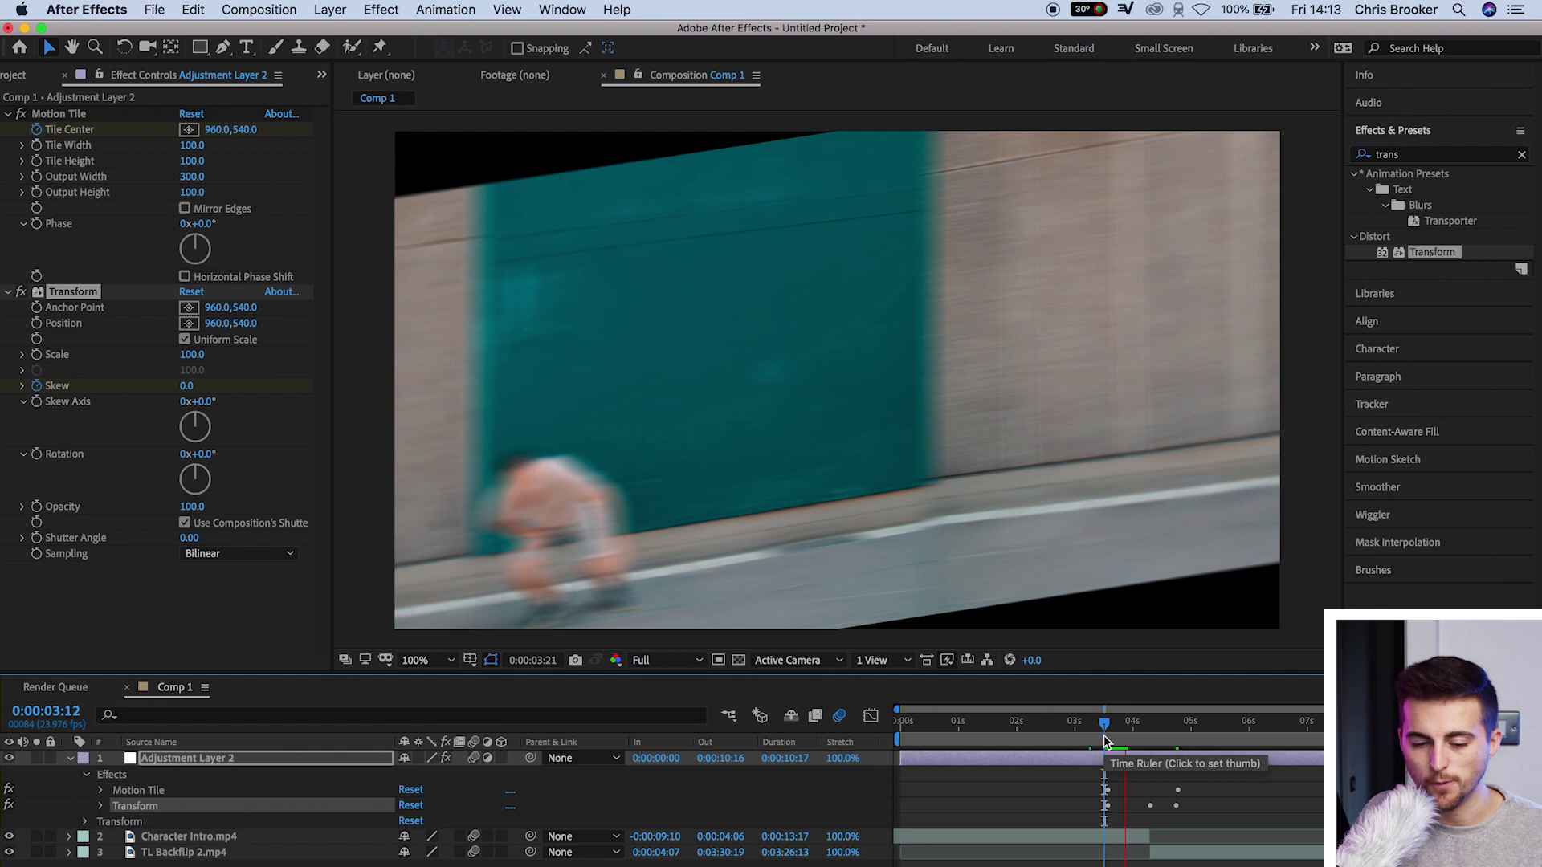
pyautogui.click(1133, 725)
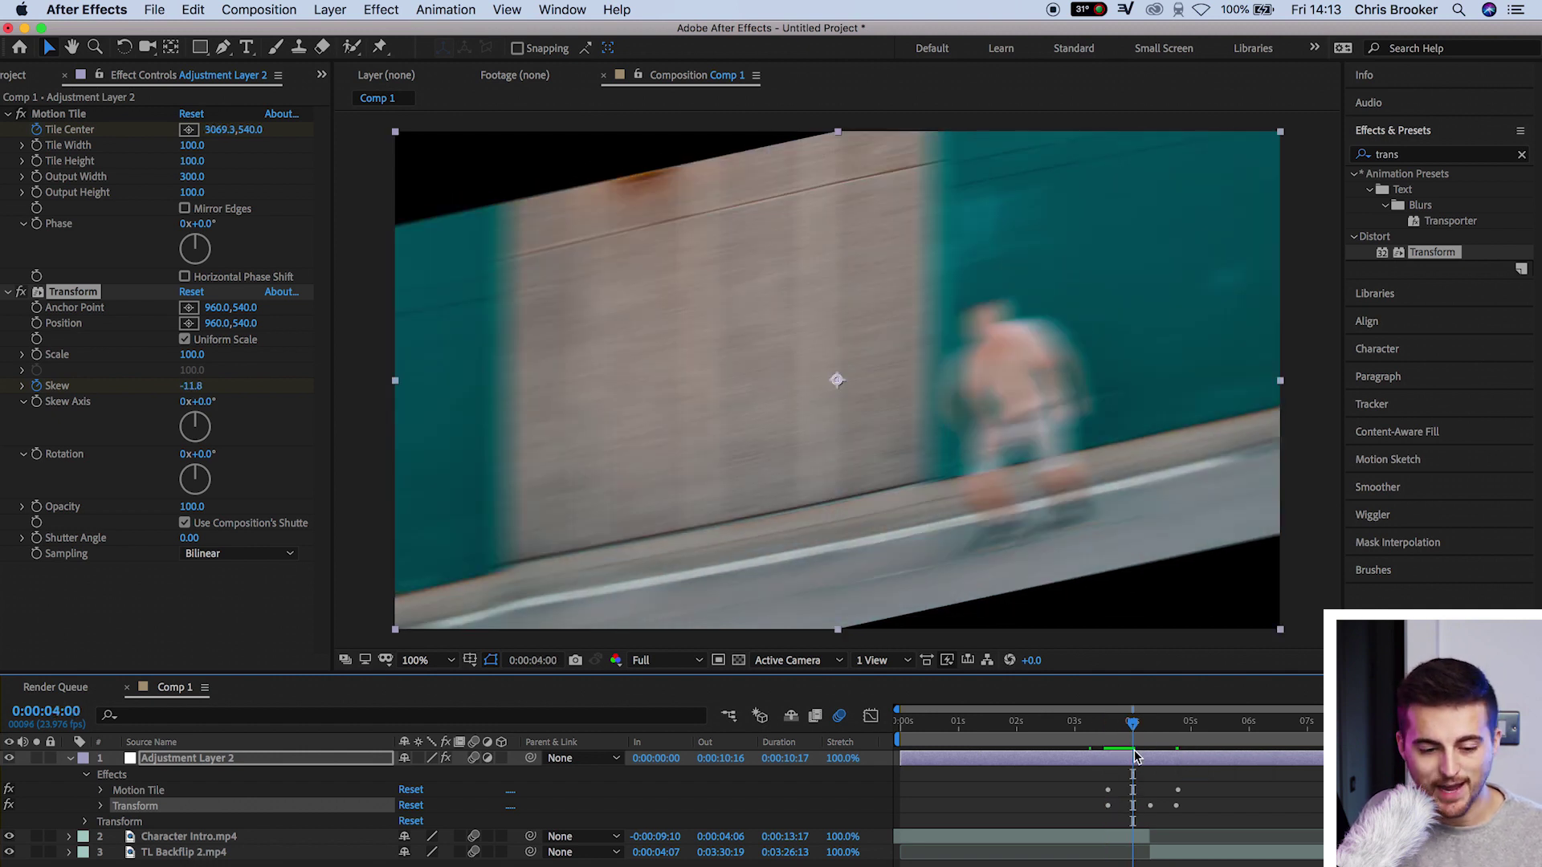
pyautogui.press('space')
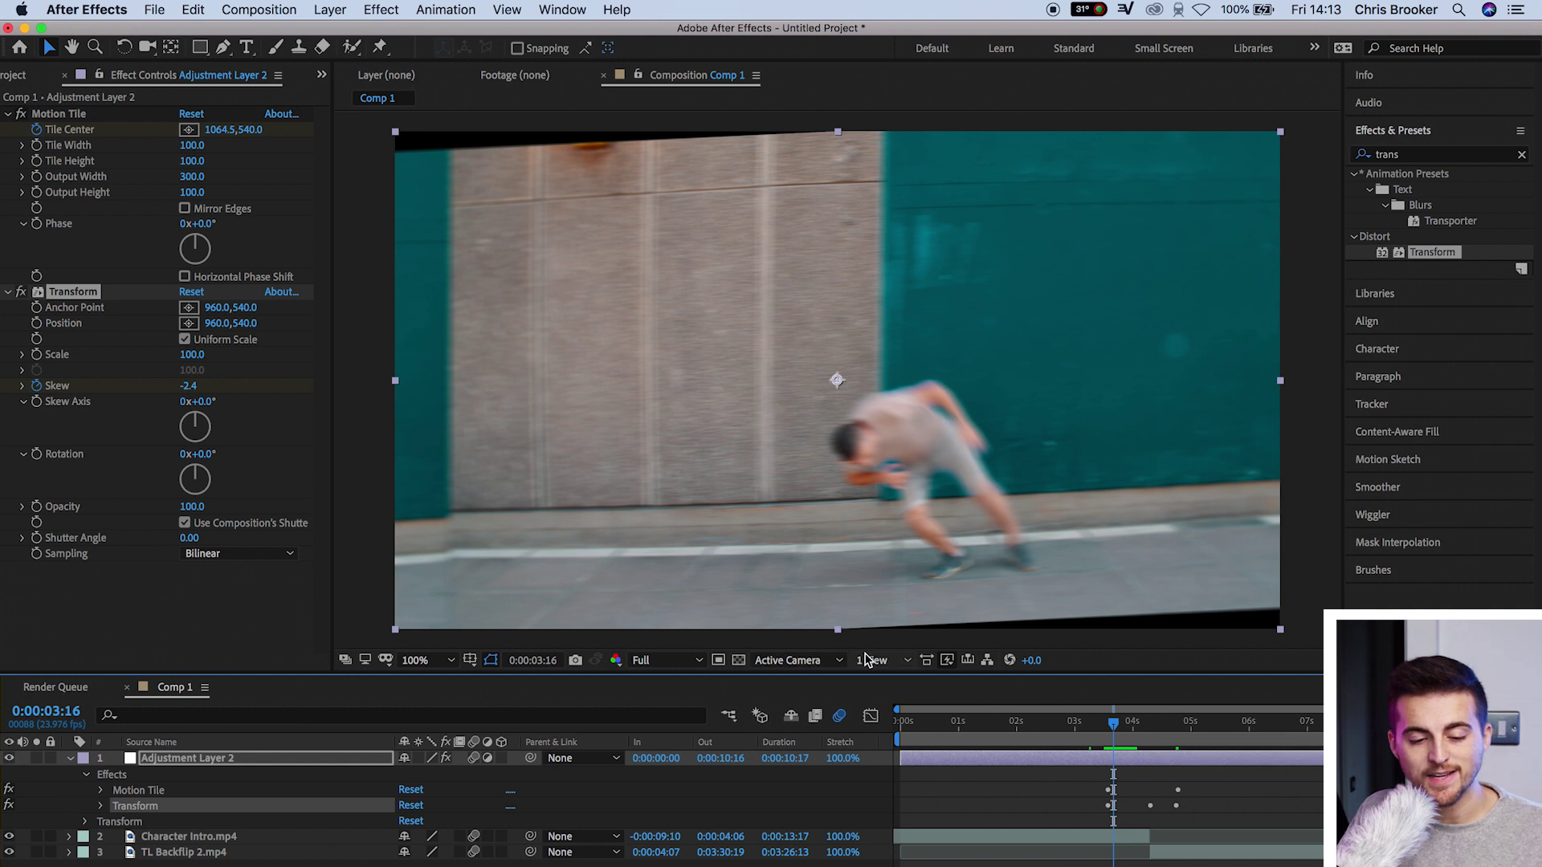
pyautogui.click(73, 408)
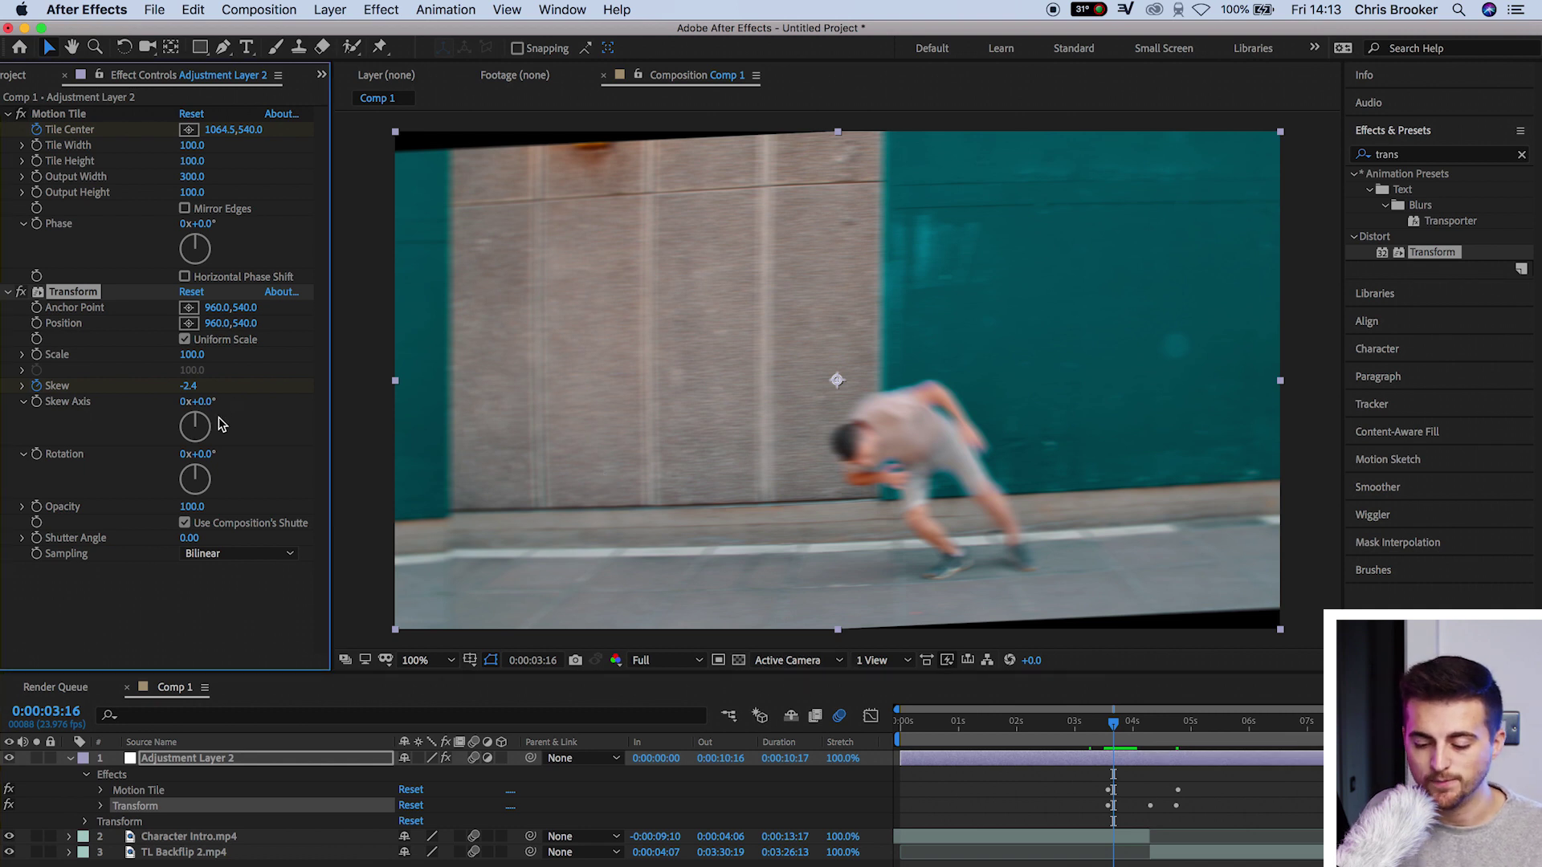
pyautogui.click(1110, 728)
pyautogui.press('space')
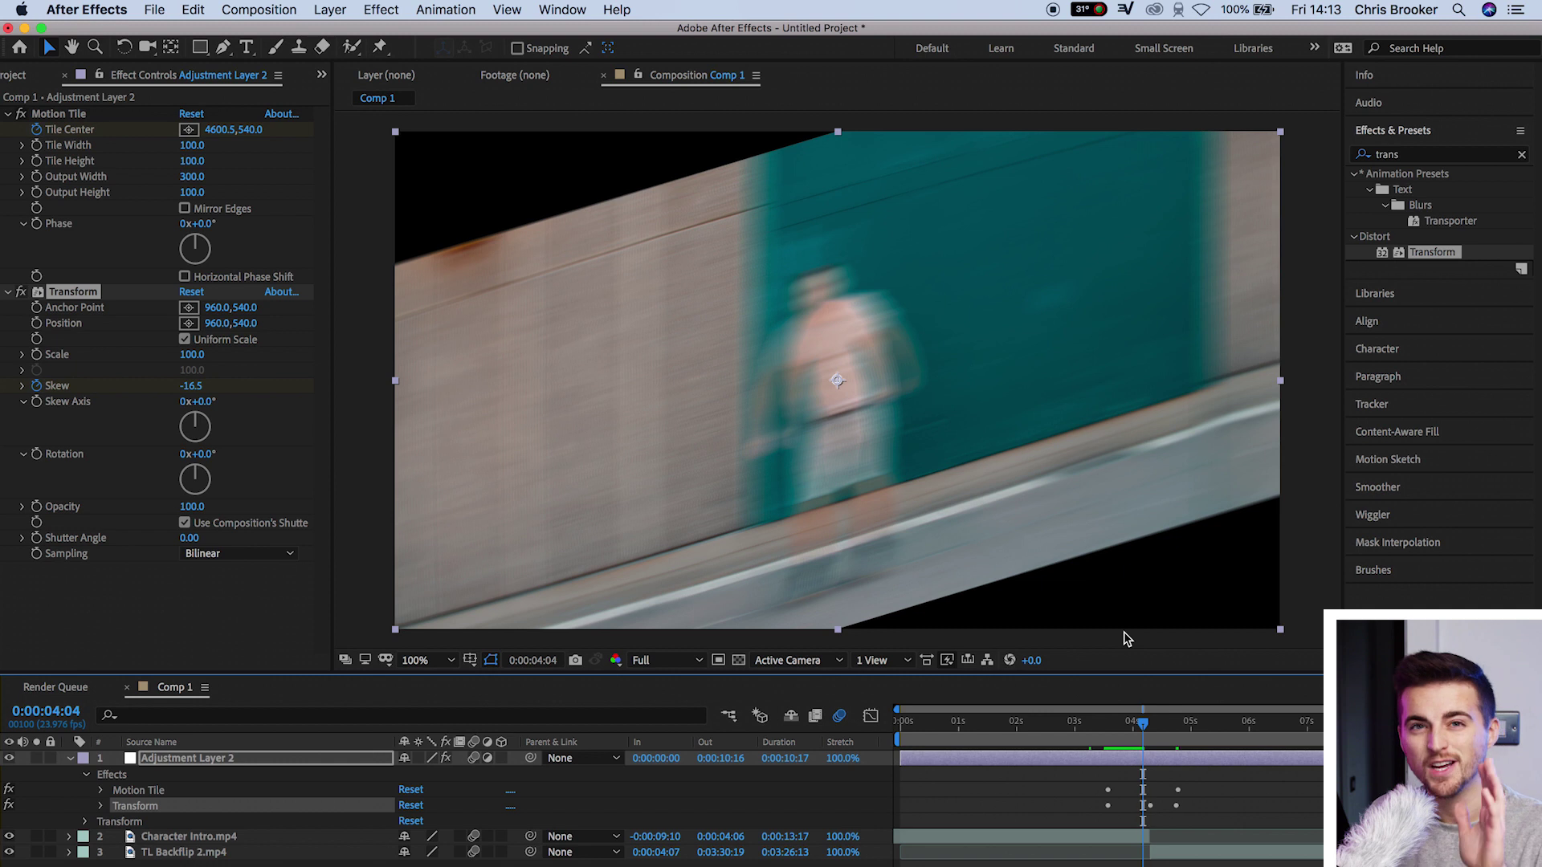
# - Turn Transform's Skew Axis to -90° and scrub back through the transition
pyautogui.moveTo(1144, 726); pyautogui.dragTo(1155, 730)
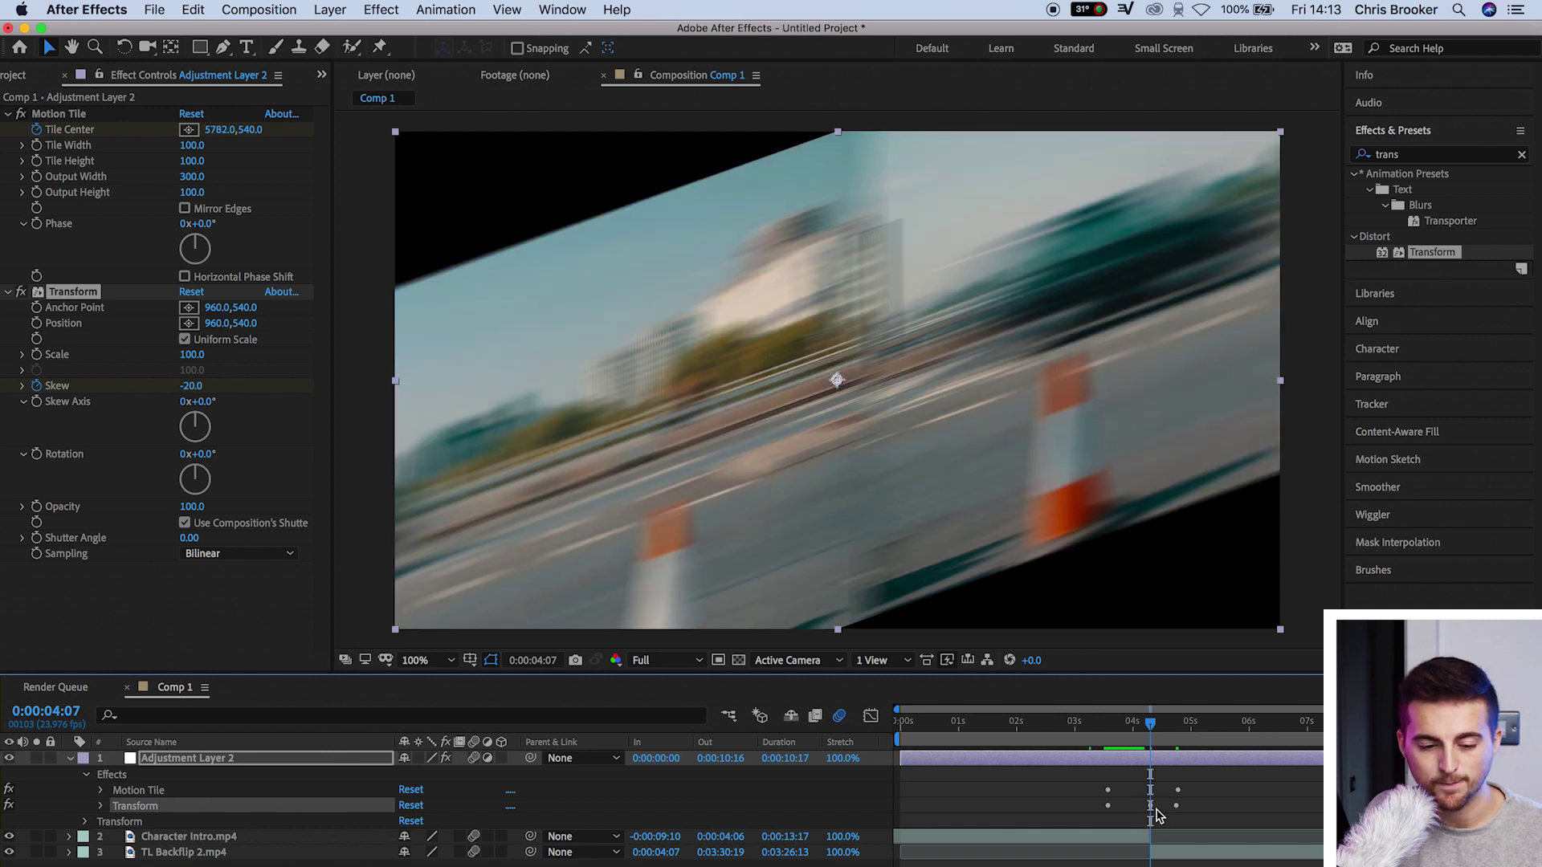
pyautogui.click(71, 406)
pyautogui.moveTo(195, 404); pyautogui.dragTo(138, 416)
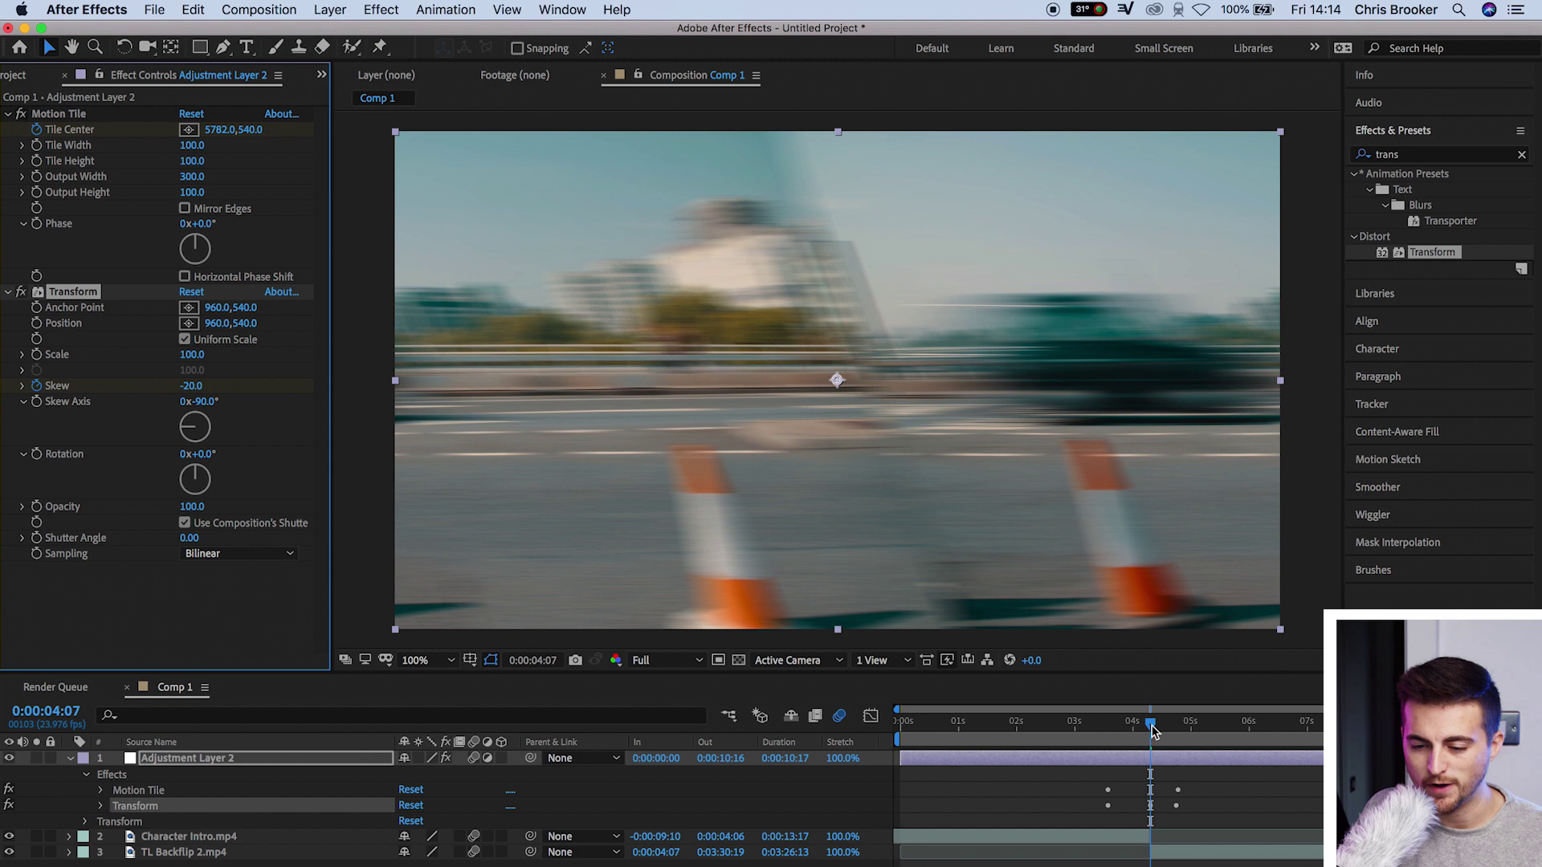
pyautogui.moveTo(1152, 728)
pyautogui.mouseDown()
pyautogui.moveTo(1108, 738)
pyautogui.moveTo(1212, 735)
pyautogui.moveTo(1136, 739)
pyautogui.moveTo(1170, 742)
pyautogui.mouseUp()
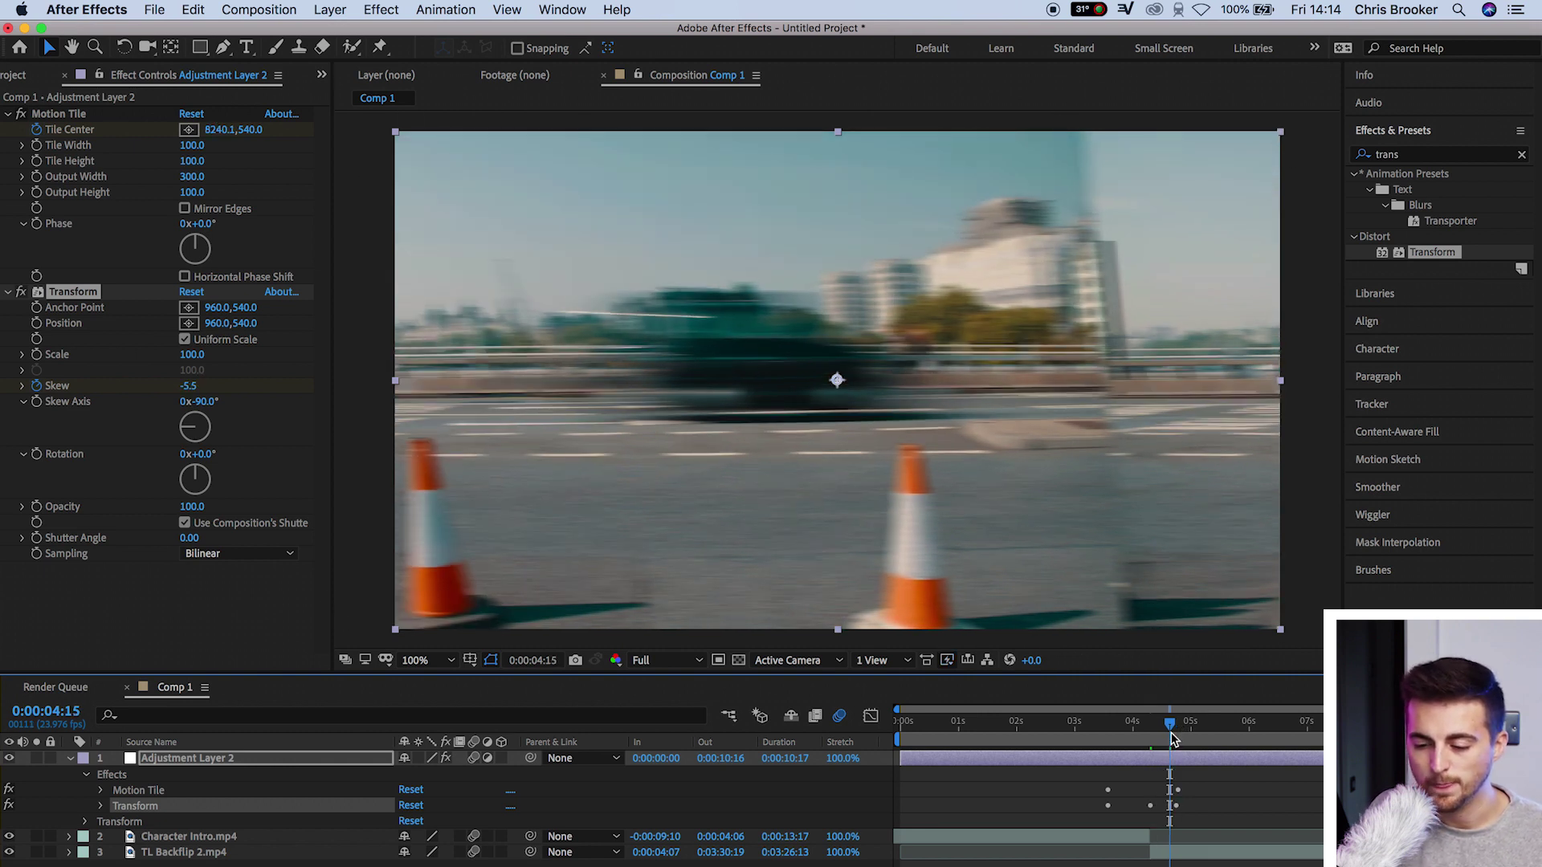
pyautogui.moveTo(1172, 739); pyautogui.dragTo(1094, 735)
pyautogui.press('space')
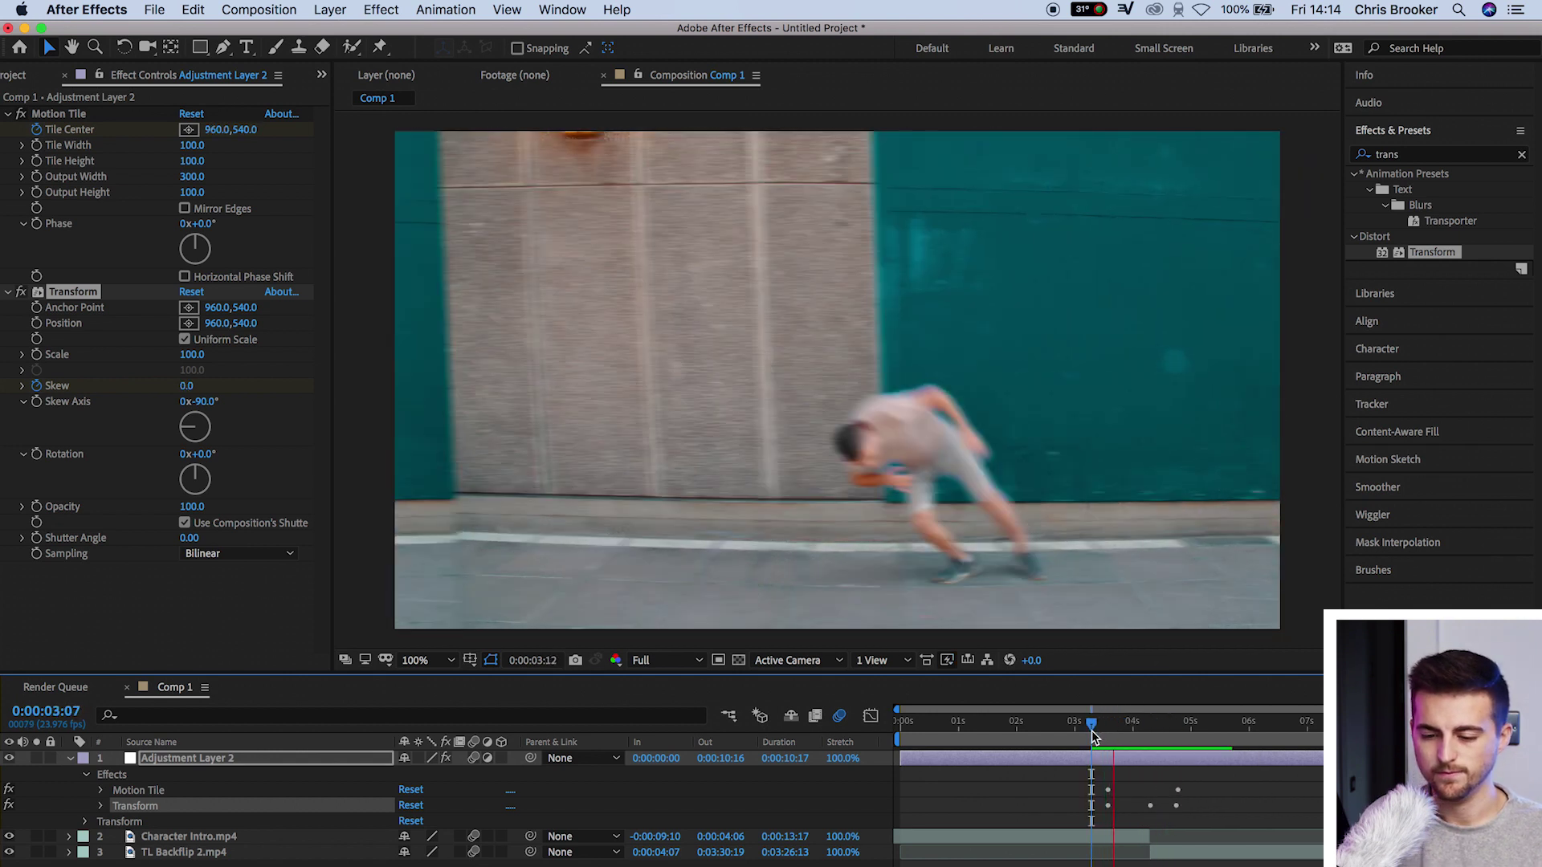